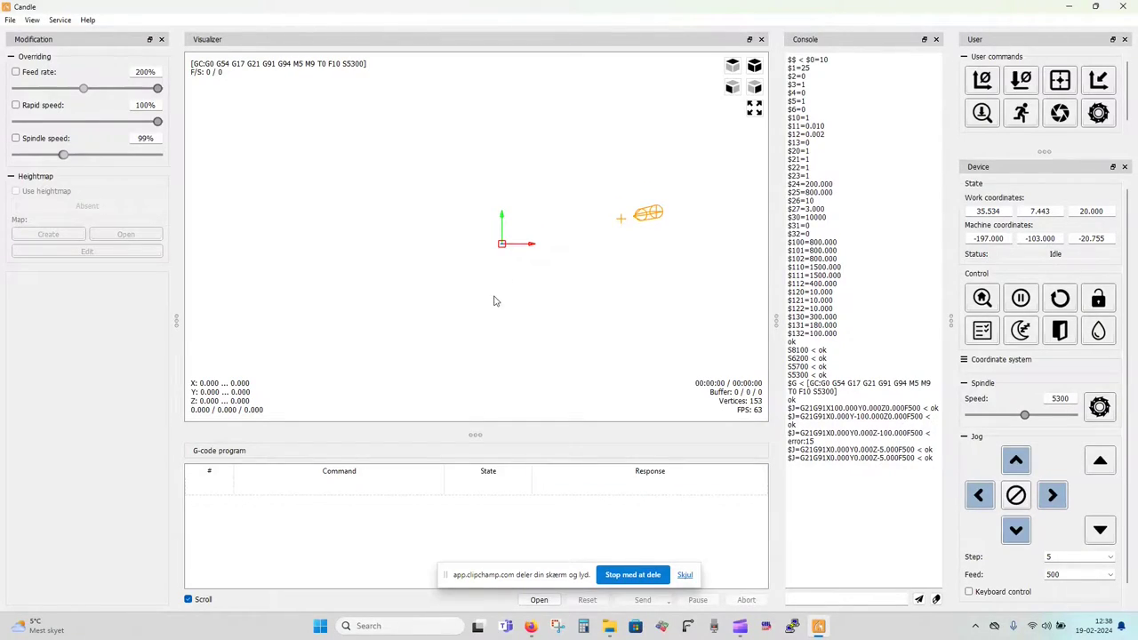
Review Candle's About information, then float the user commands panel near the top
click(87, 20)
click(98, 36)
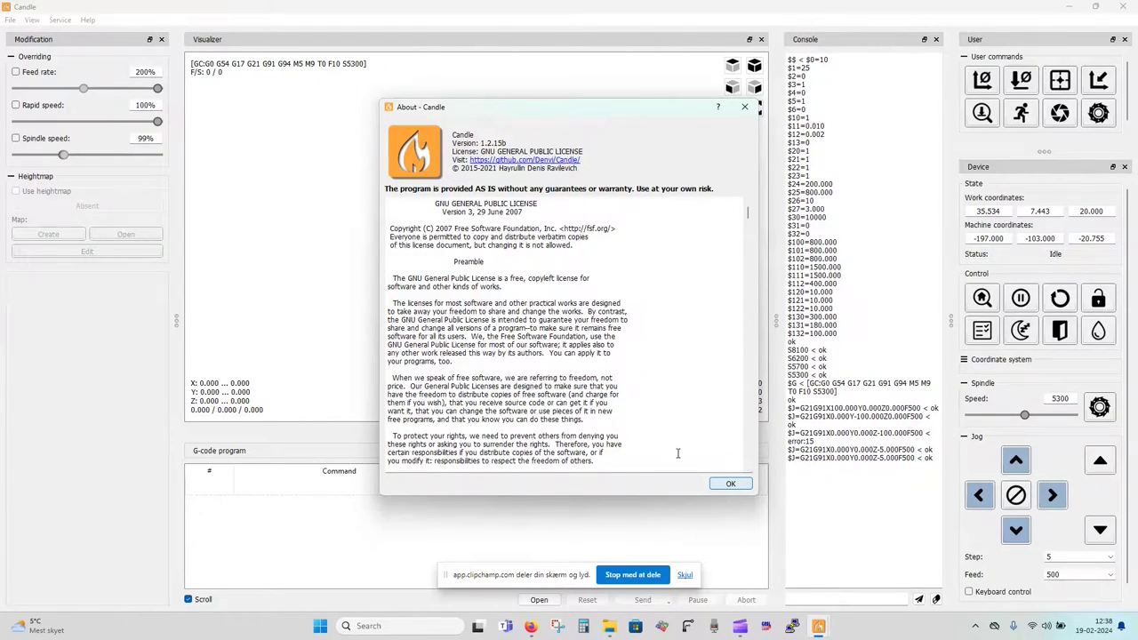
click(722, 487)
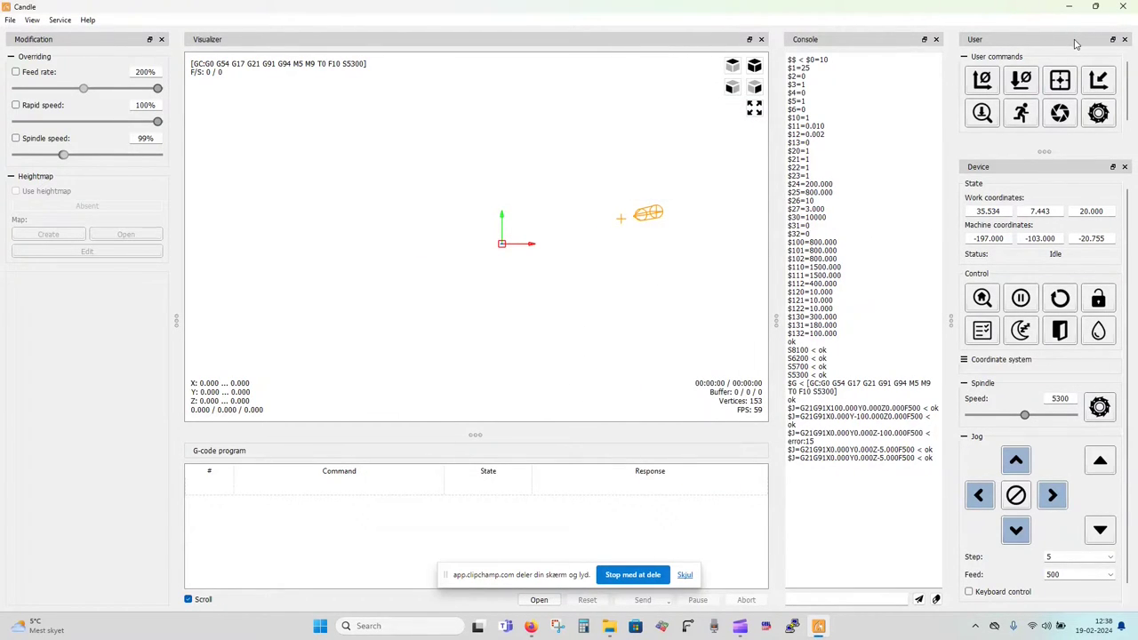
drag(1074, 46, 241, 307)
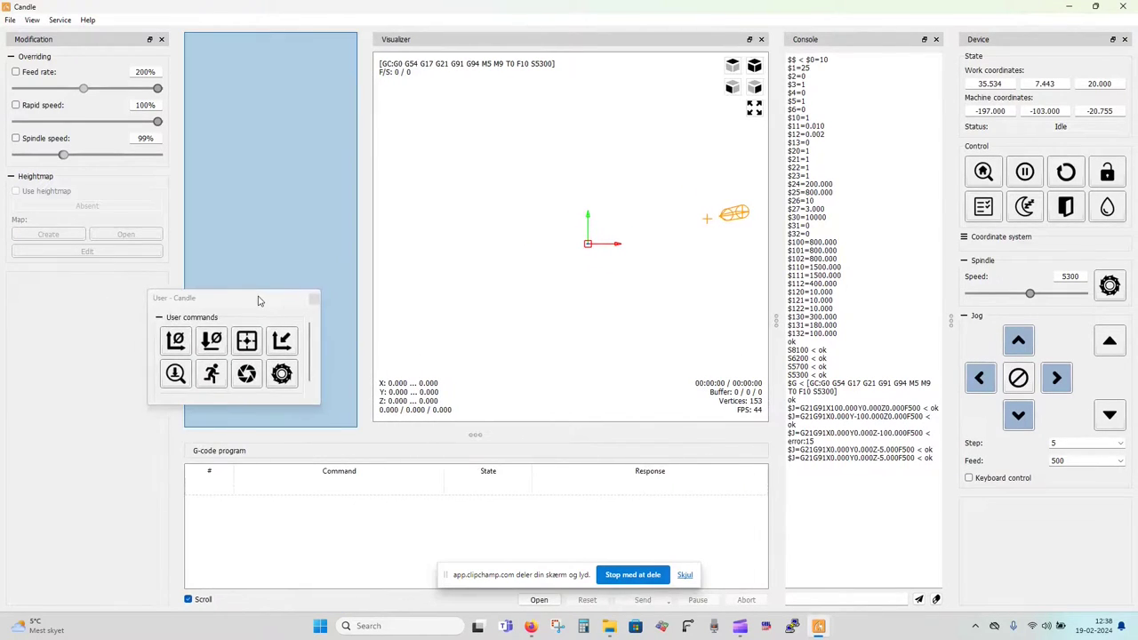
drag(258, 301, 1067, 53)
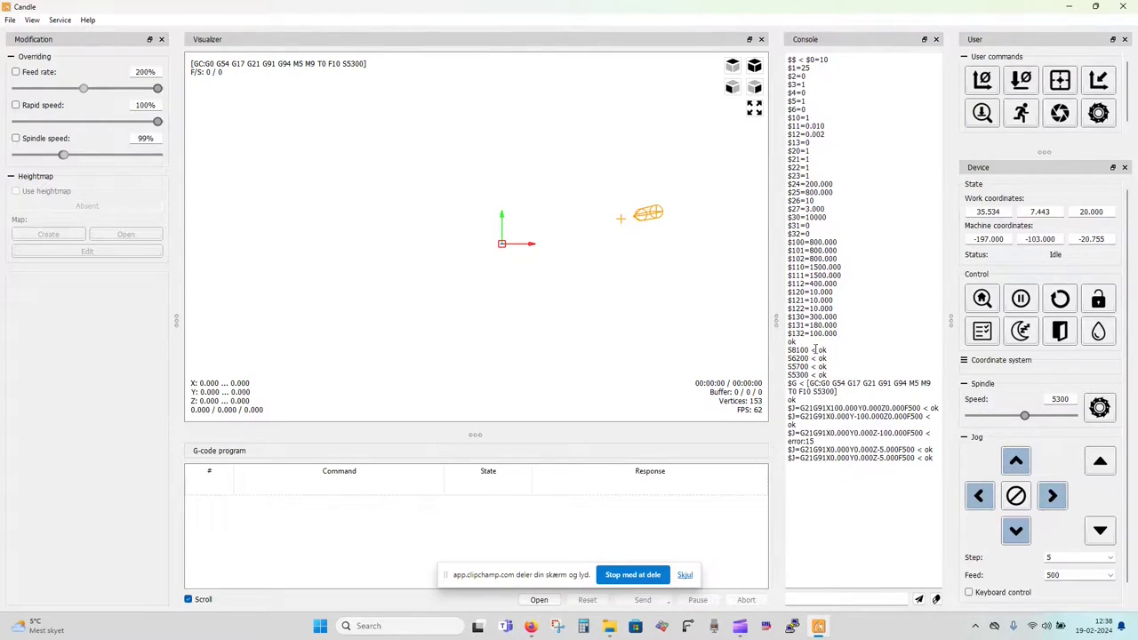
Clear the console, list the GRBL settings with $$, and set spindle speed to 4900
click(935, 599)
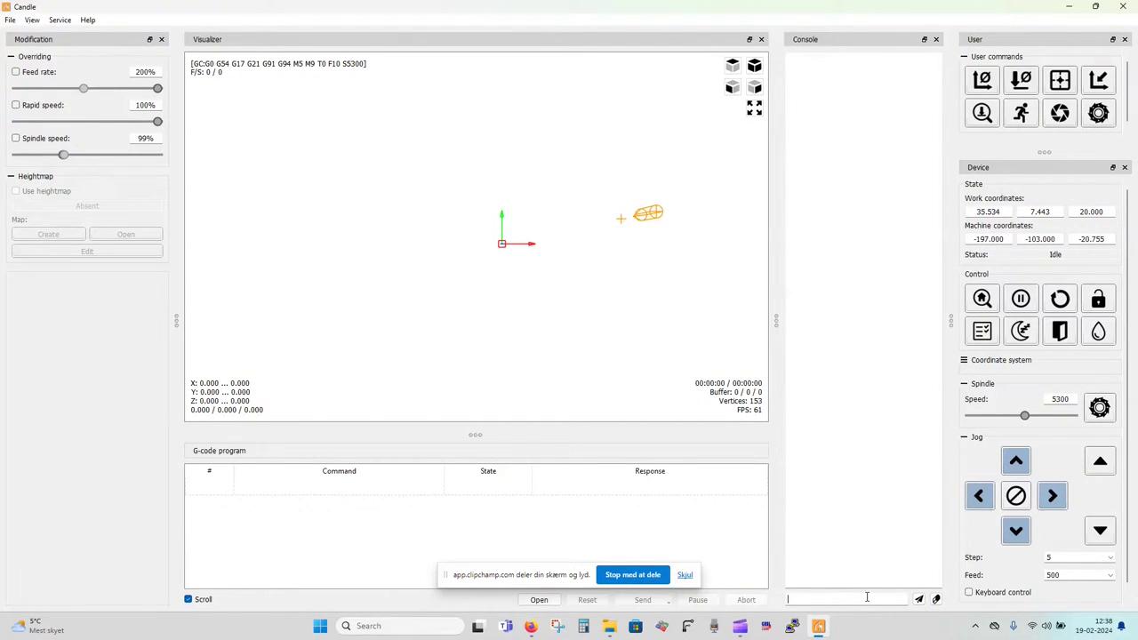
text($$)
key(Return)
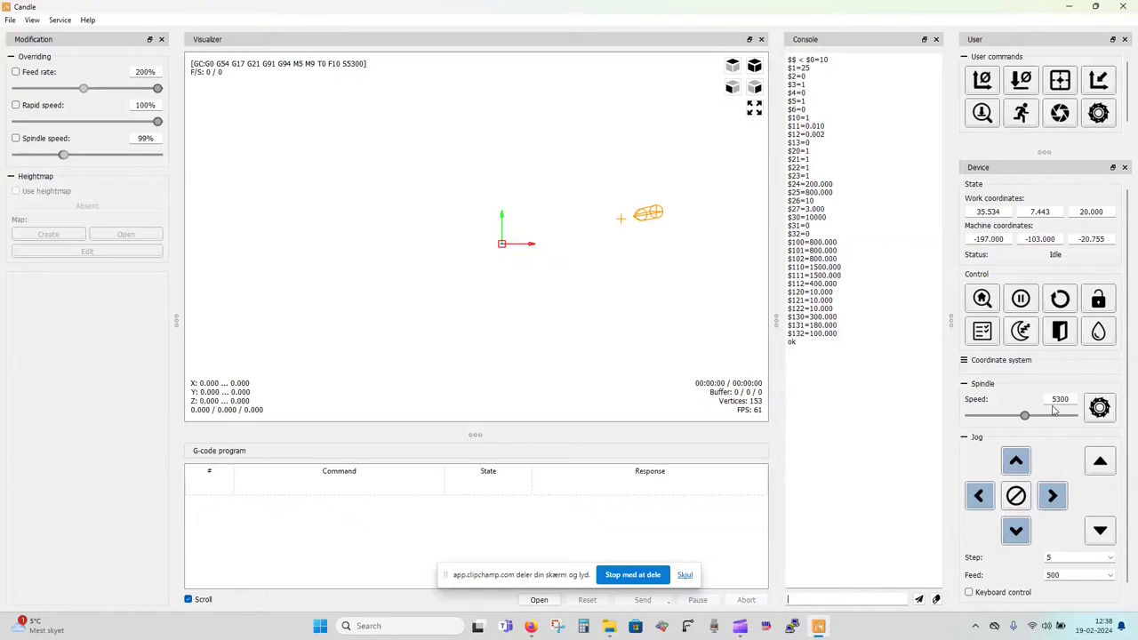
drag(1025, 415, 1049, 415)
Rename user command 6 from 'Run Pos' to 'Run Position' in Settings and save
click(60, 20)
click(62, 36)
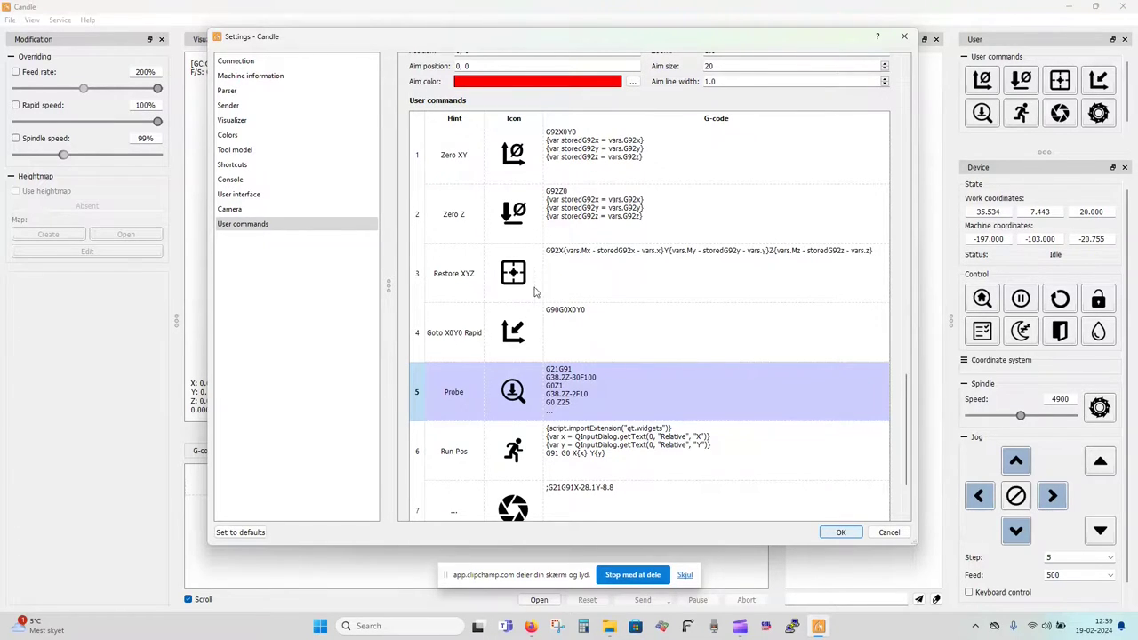
scroll(563, 366, down, 2)
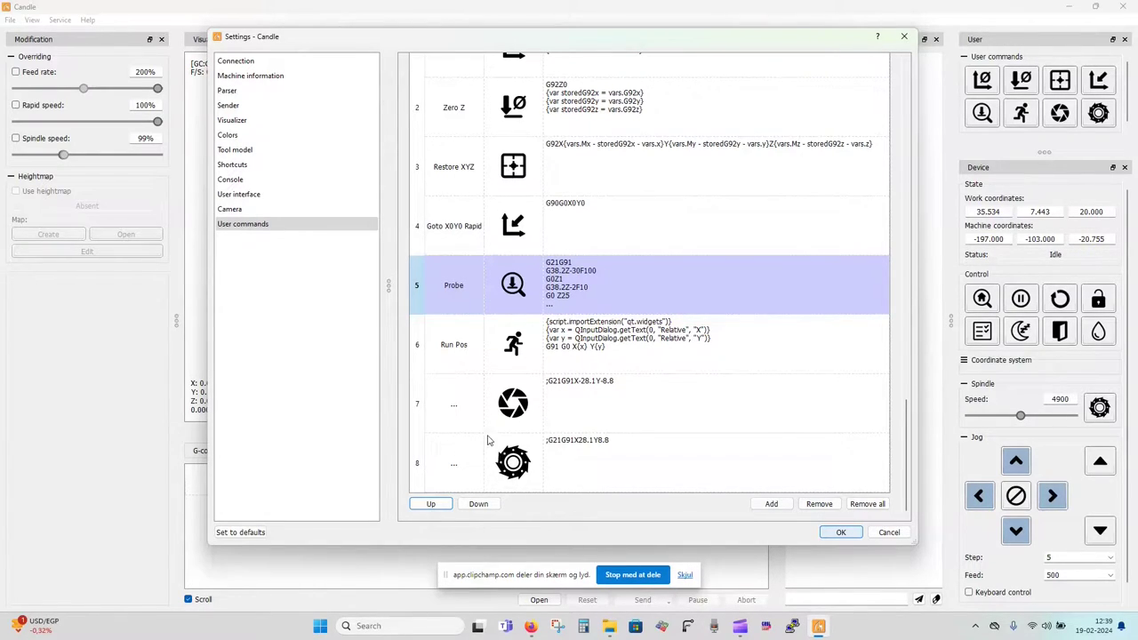
click(470, 355)
double_click(468, 353)
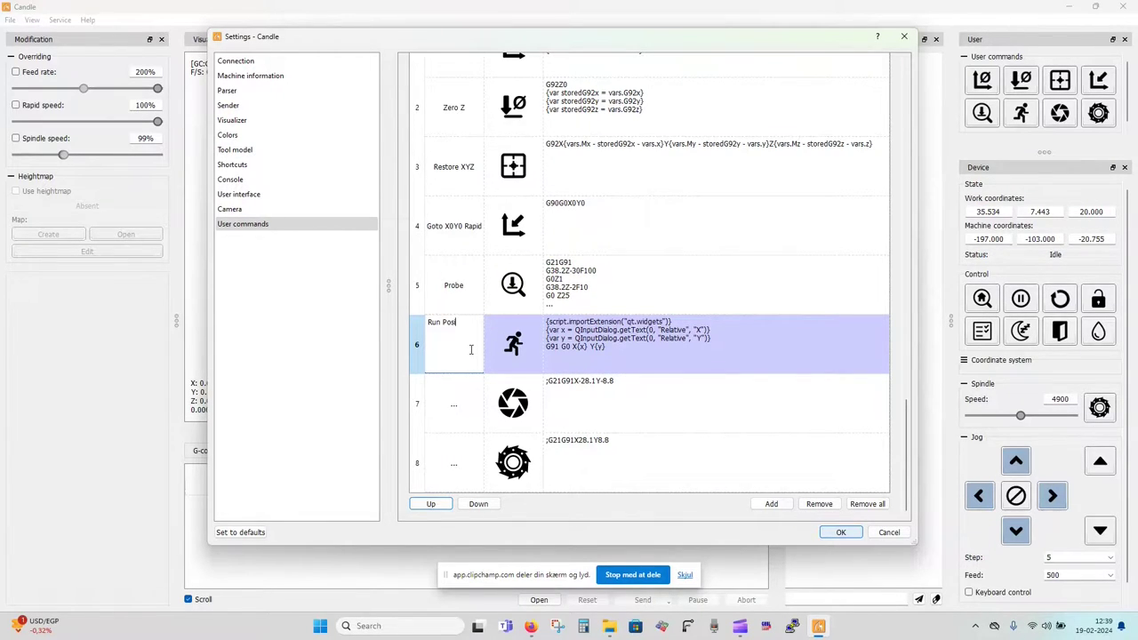
click(449, 393)
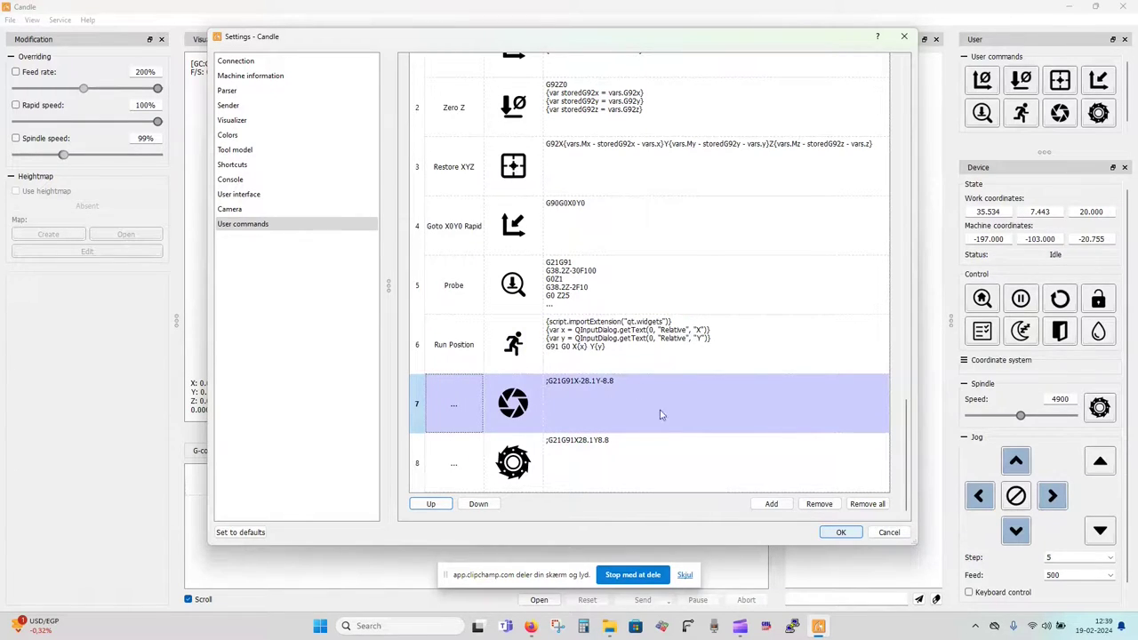
click(856, 534)
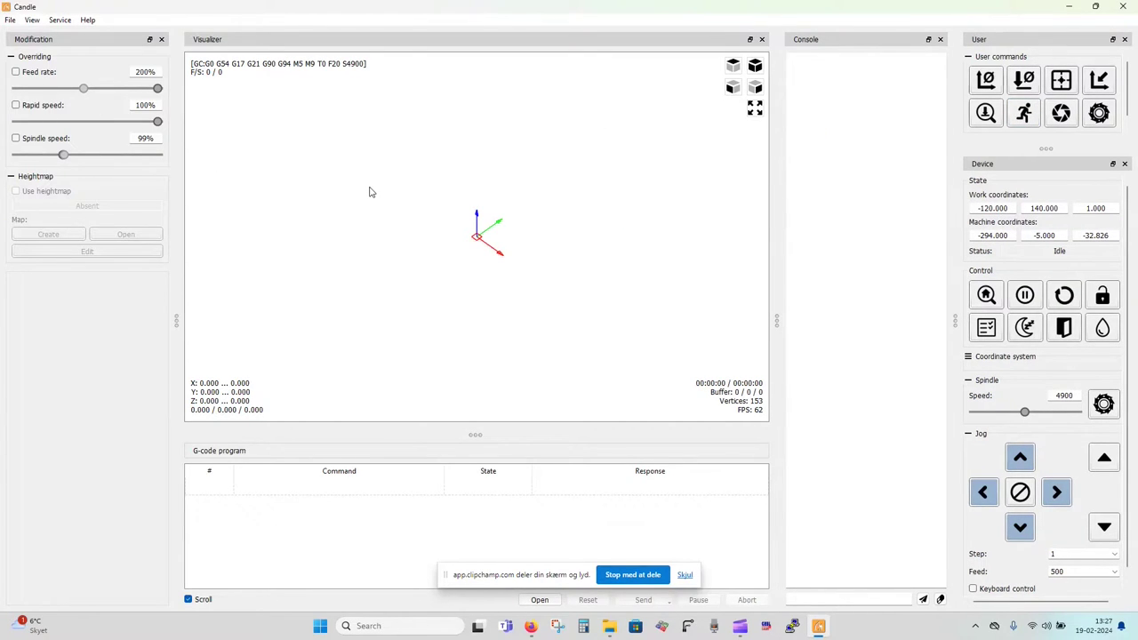
Check the Probe command's G-code ends with G0 Z25 and G92 Z30, then save it
click(65, 21)
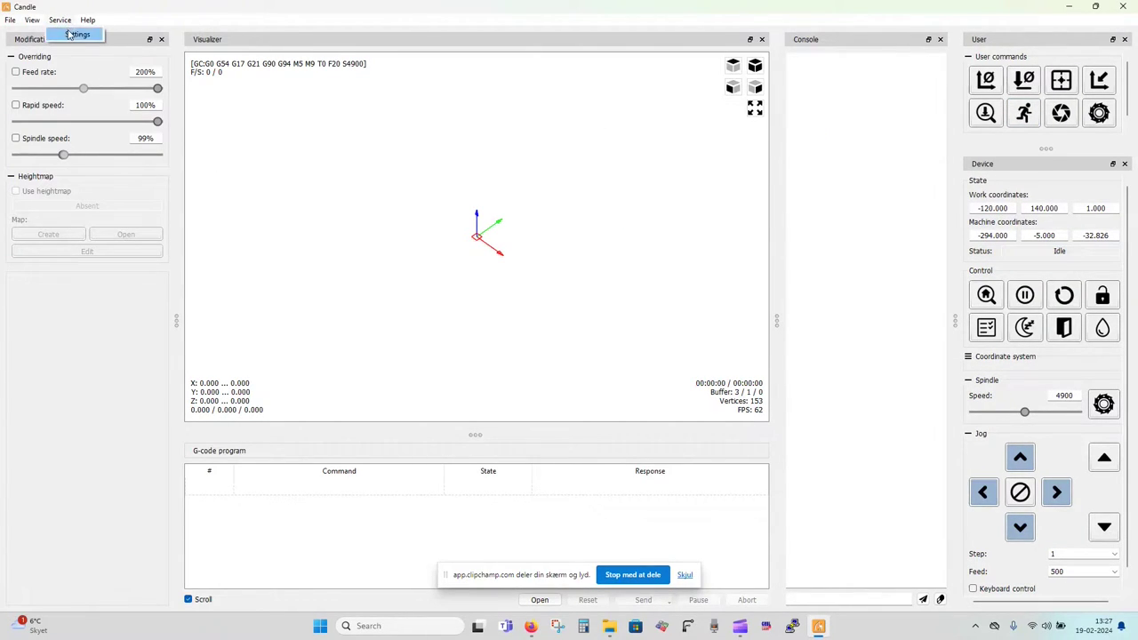
click(74, 34)
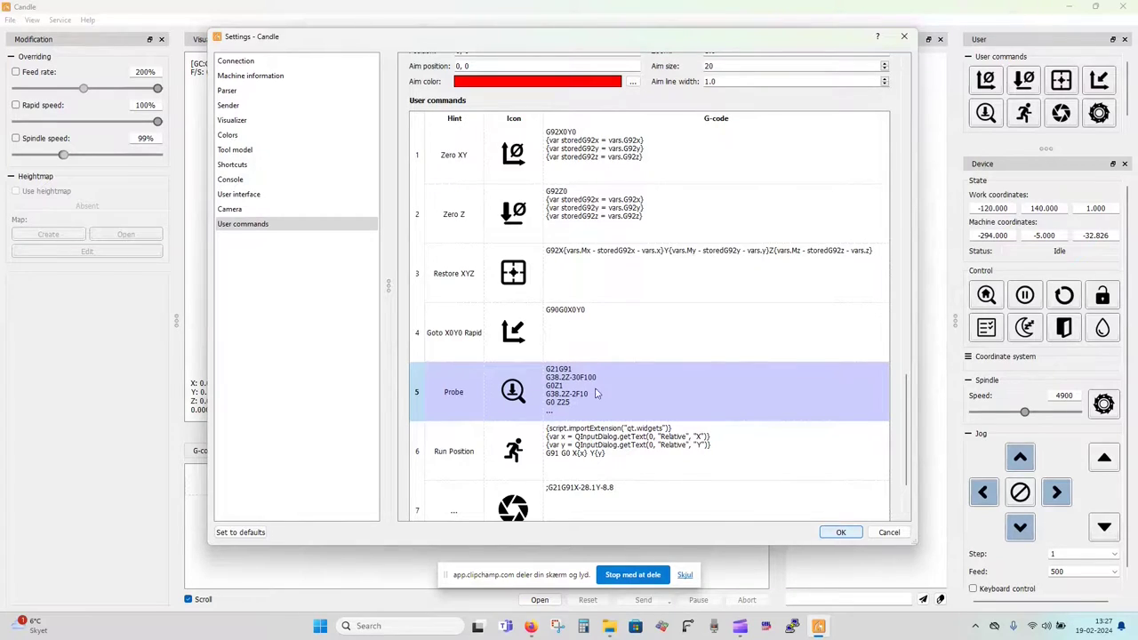
scroll(600, 342, down, 2)
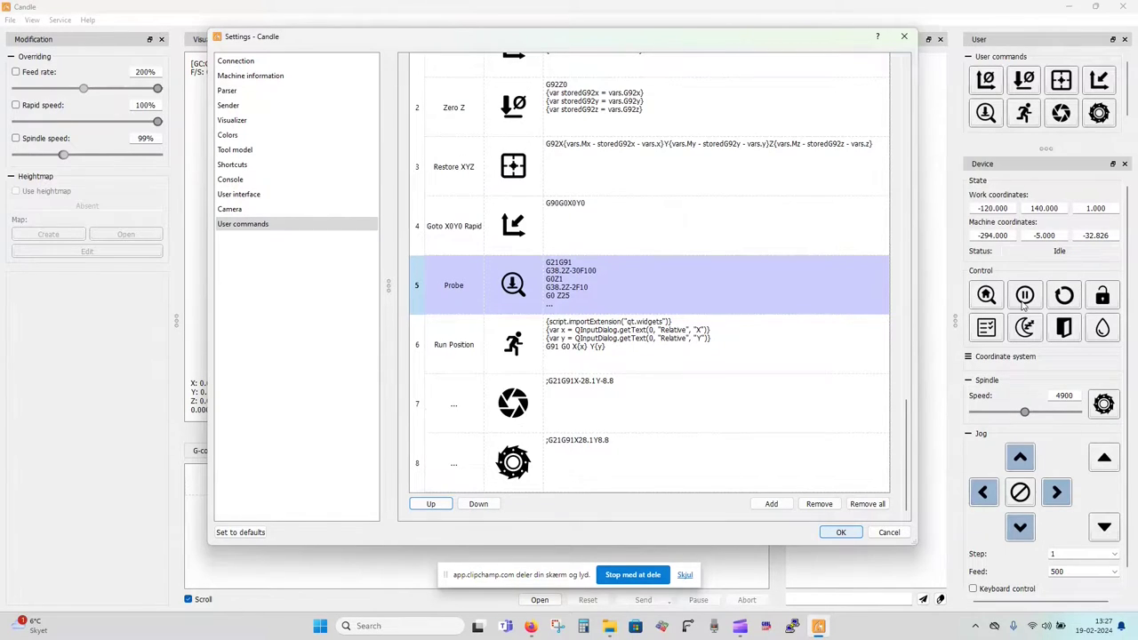
scroll(534, 396, up, 2)
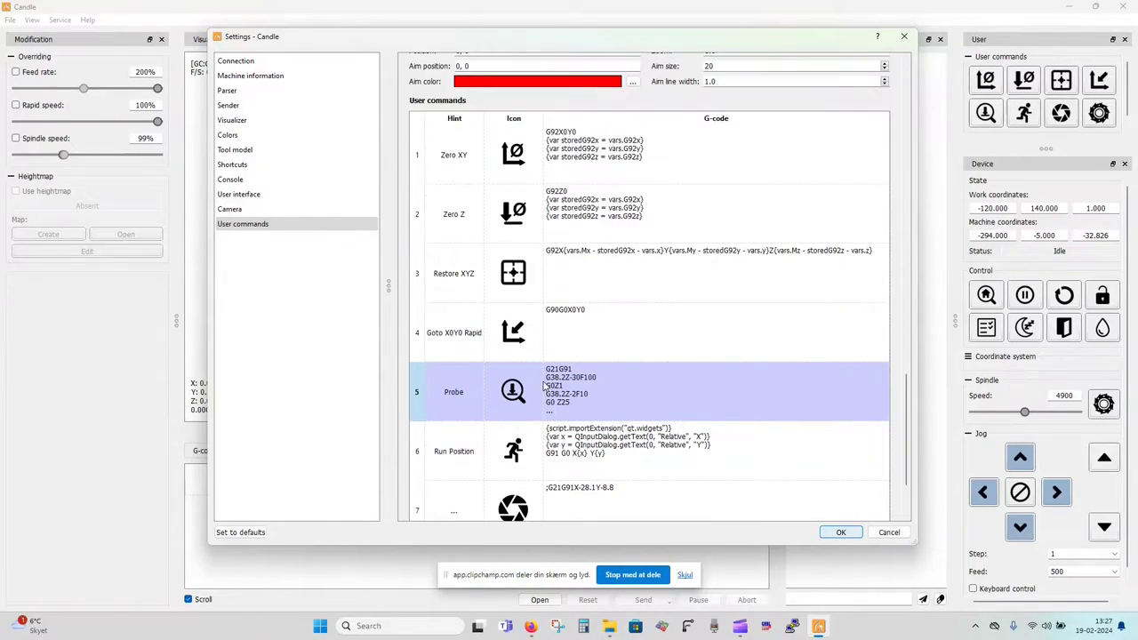
click(624, 401)
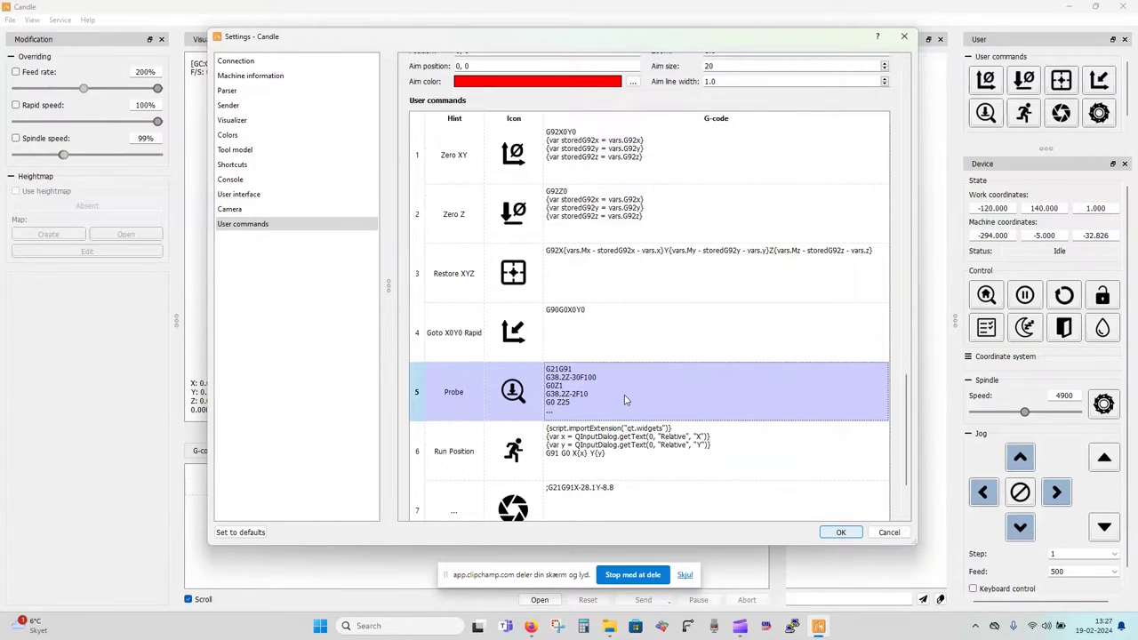
double_click(624, 400)
scroll(573, 250, up, 1)
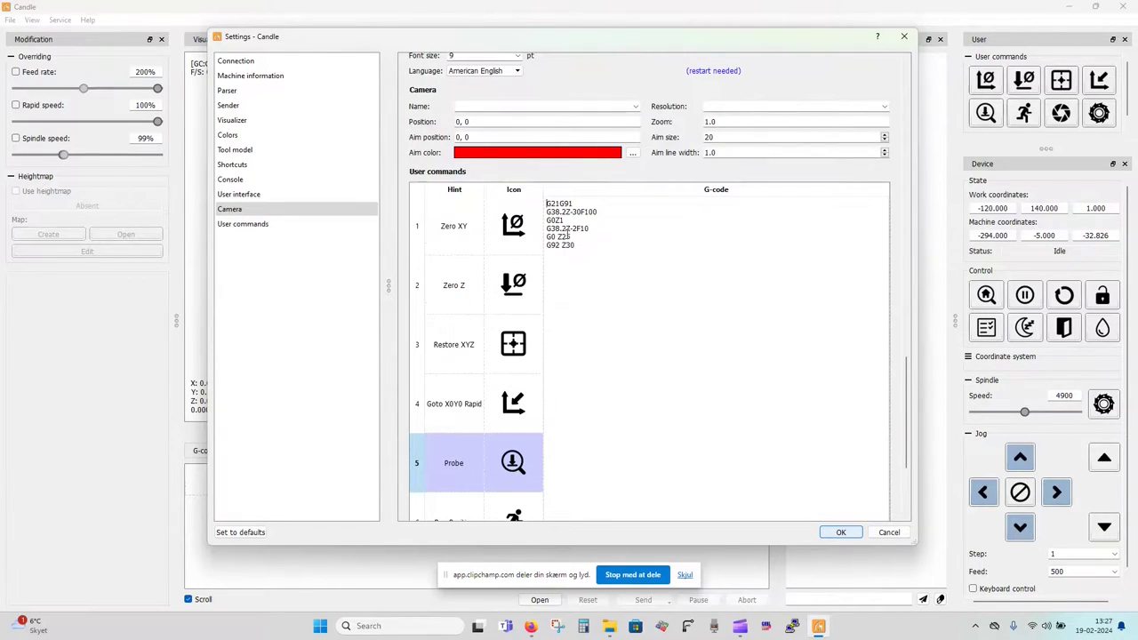
drag(577, 246, 539, 240)
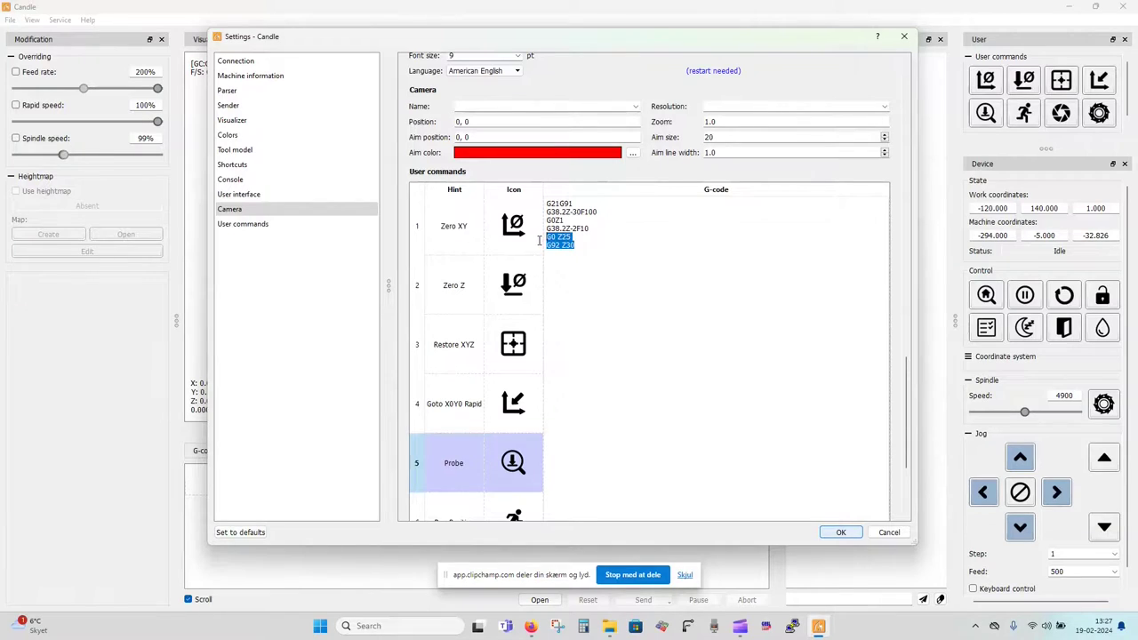
click(590, 269)
click(838, 533)
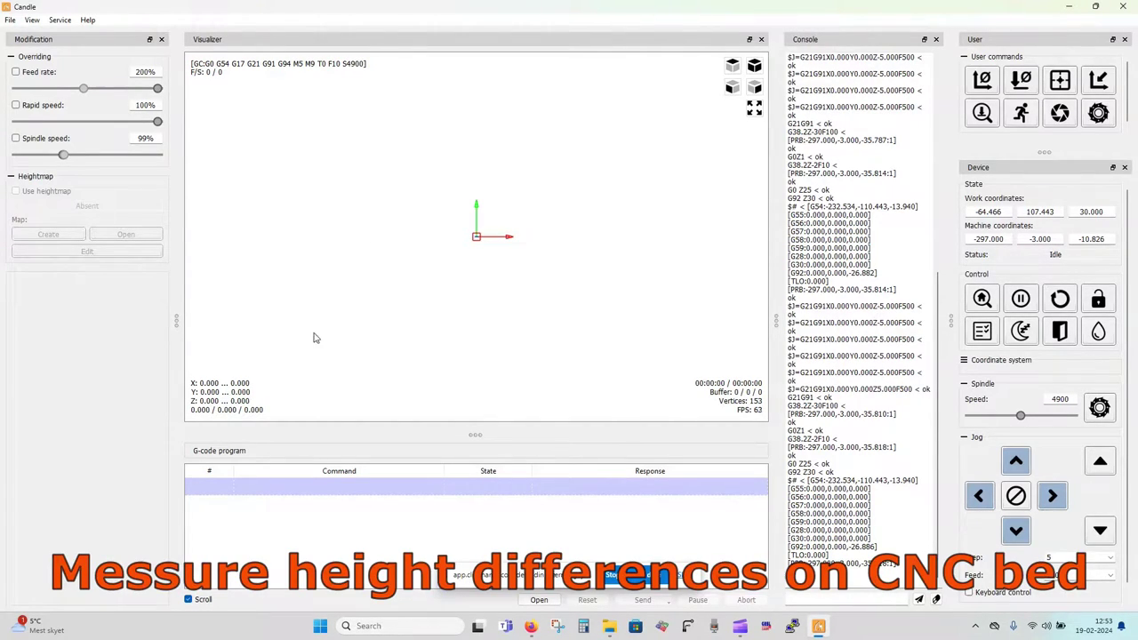
Open MyreBjerg.tap from the gCode-GRBL-CNC folder as the current program
drag(441, 578, 834, 563)
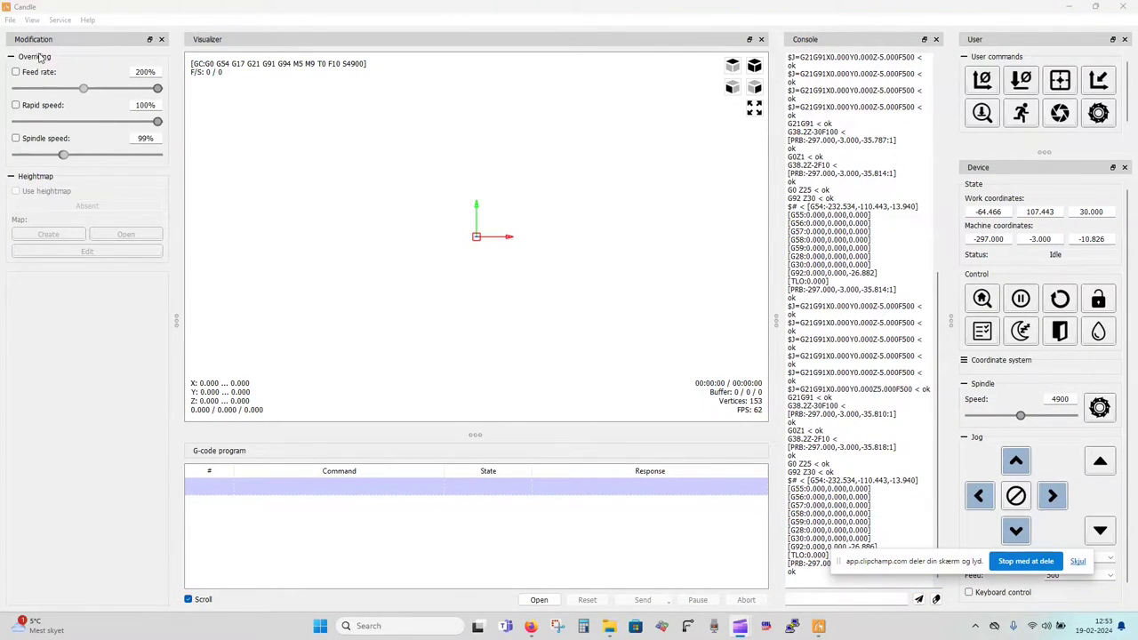
click(10, 19)
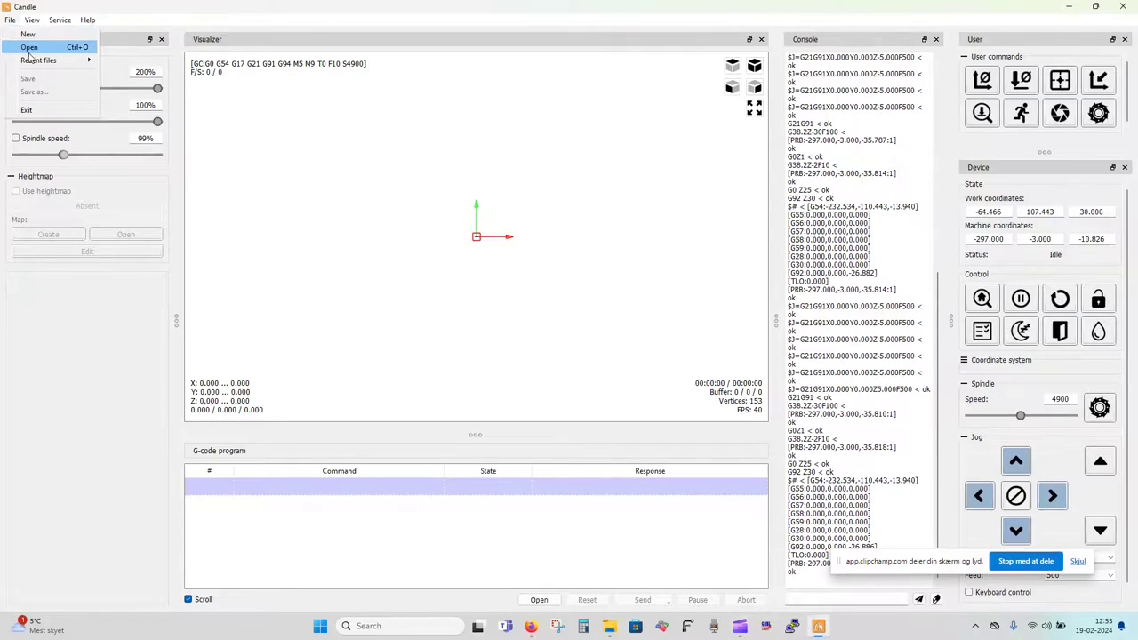
click(116, 79)
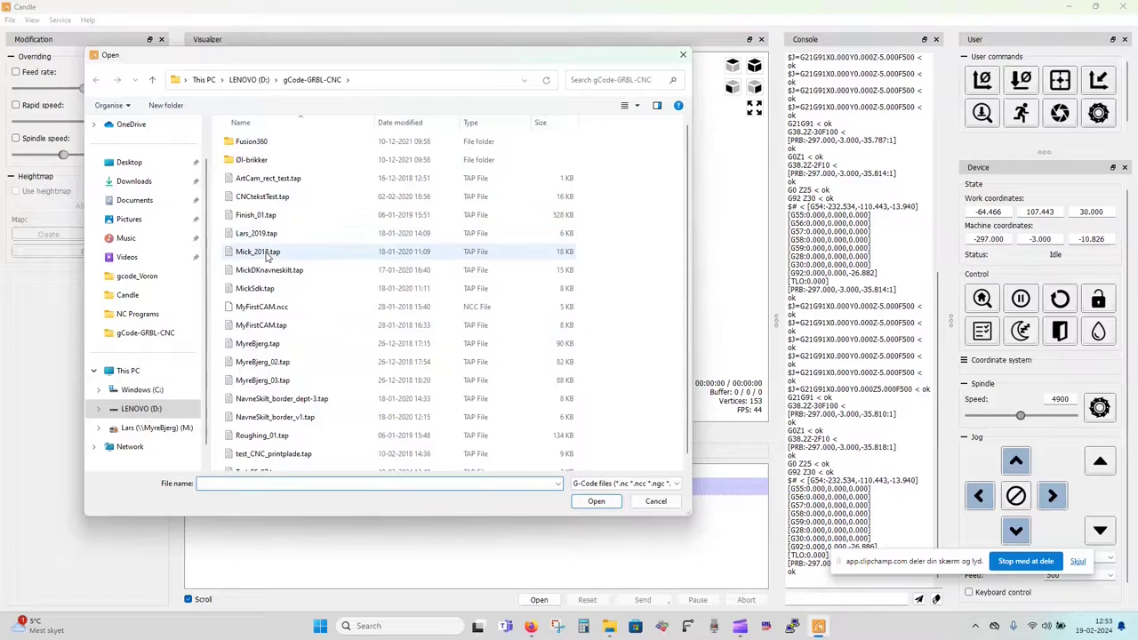
click(258, 345)
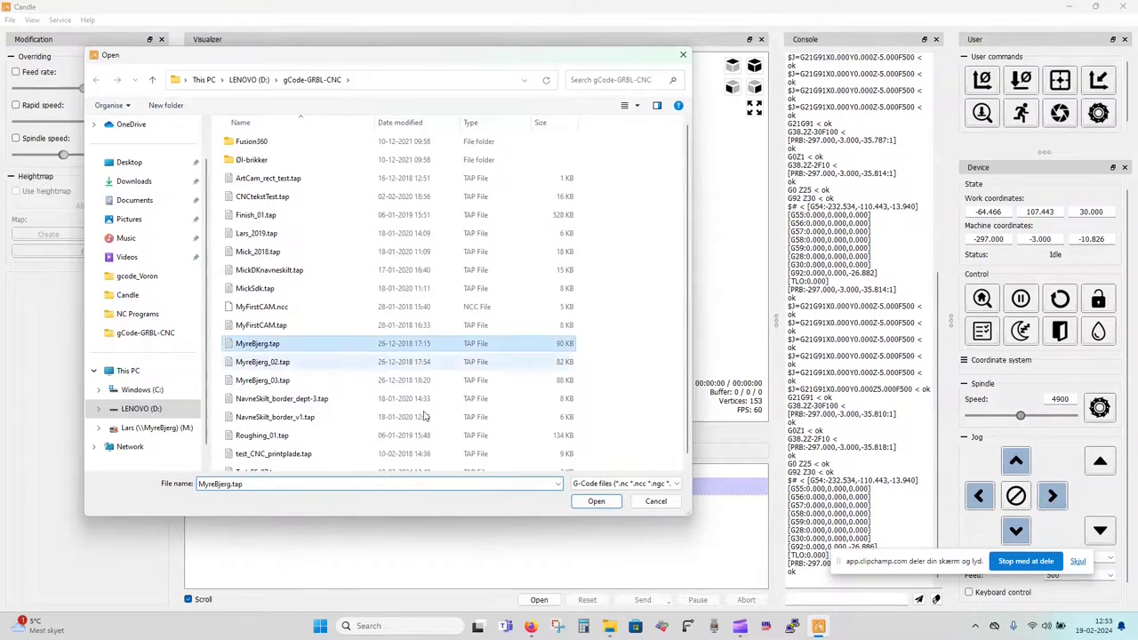
click(613, 501)
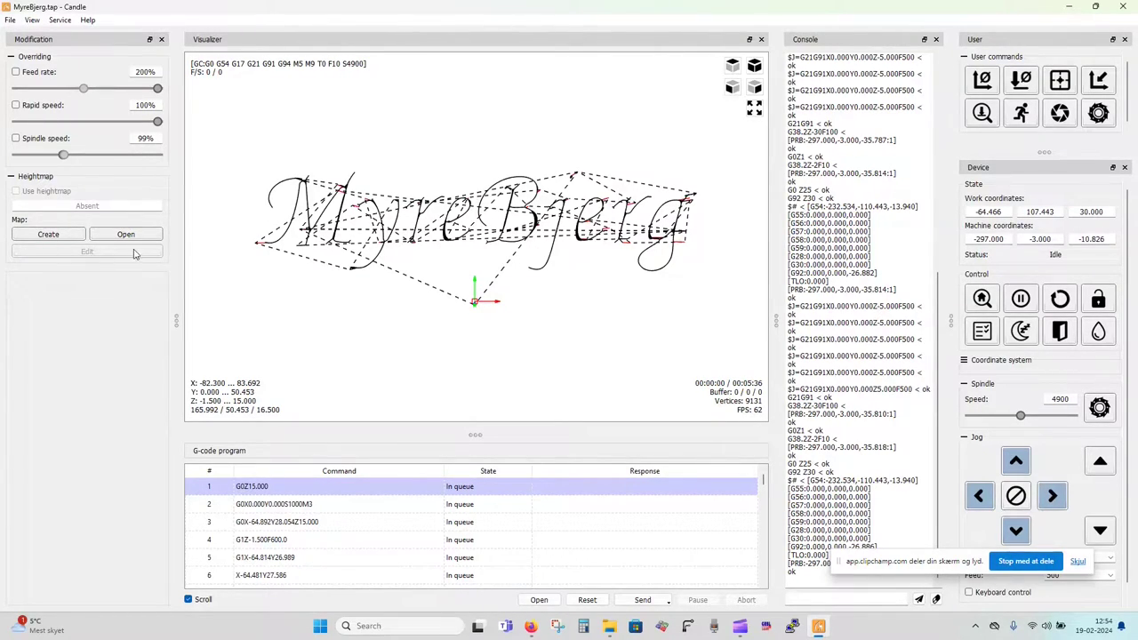
Create a heightmap with probe grid Zb -5.00 and a 20 × 20 interpolation grid
click(52, 236)
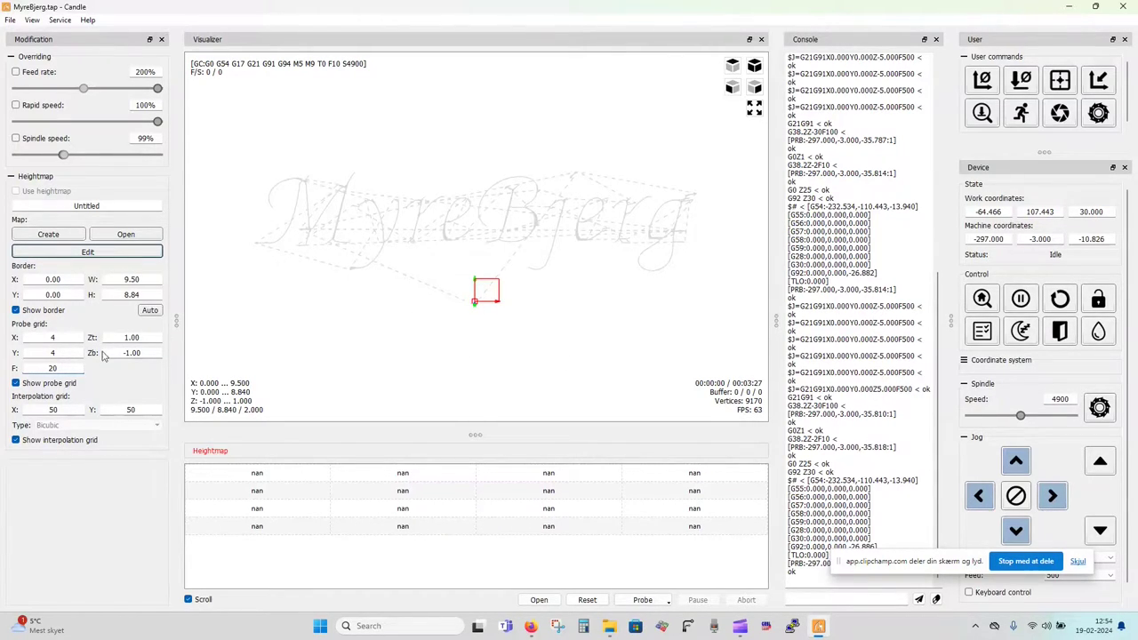
key(BackSpace)
text(5)
key(Tab)
Auto-fit the heightmap border, then set border X -120, width 240 and height 140
click(147, 310)
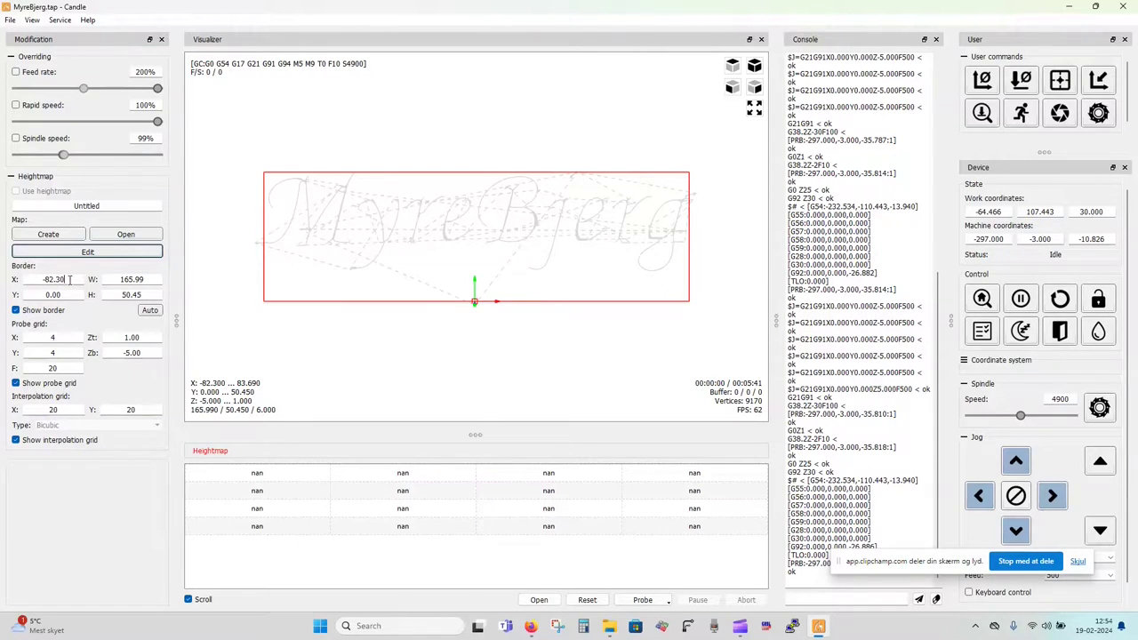
drag(63, 279, 43, 279)
text(-120)
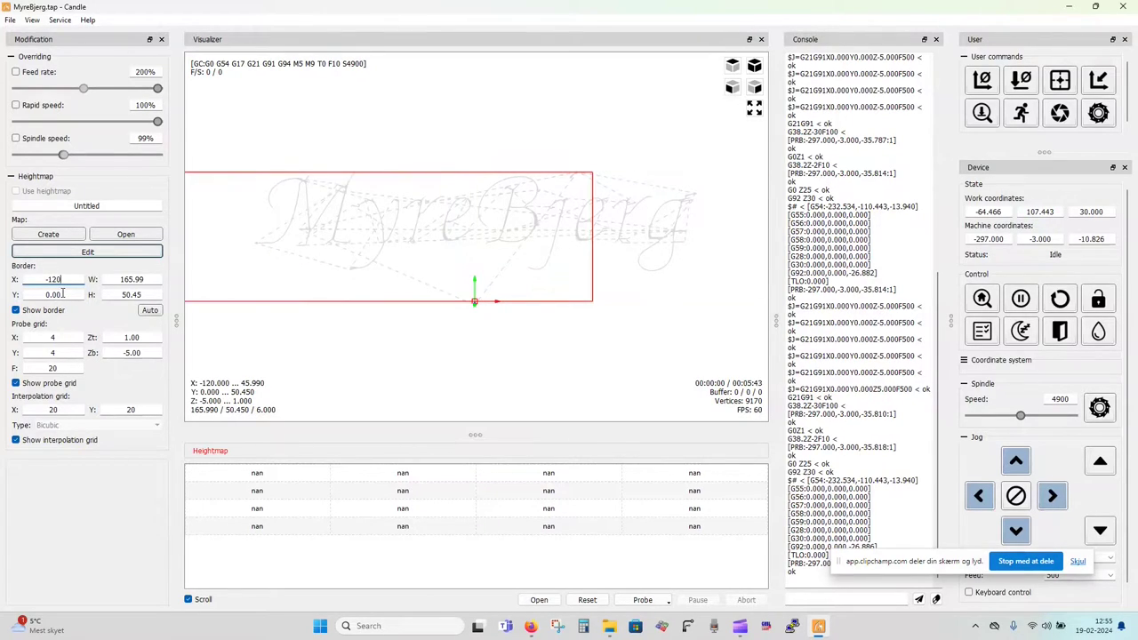
drag(154, 279, 119, 280)
text(240)
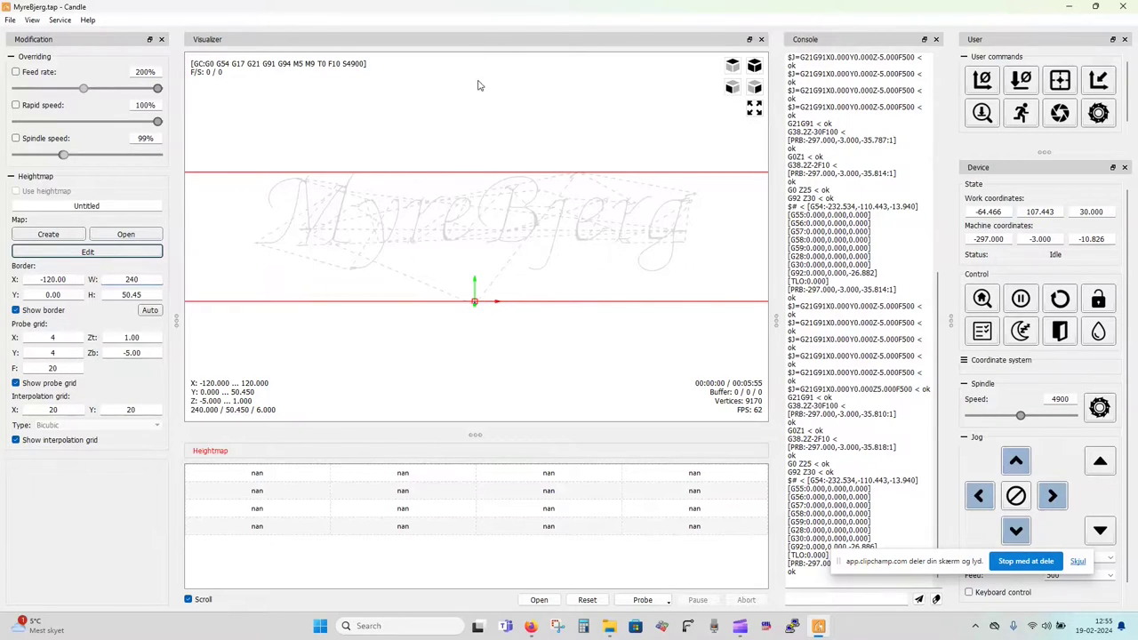
drag(149, 293, 121, 294)
text(140)
Tilt the visualizer to check the border in perspective and set the jog step to 10
scroll(440, 330, down, 3)
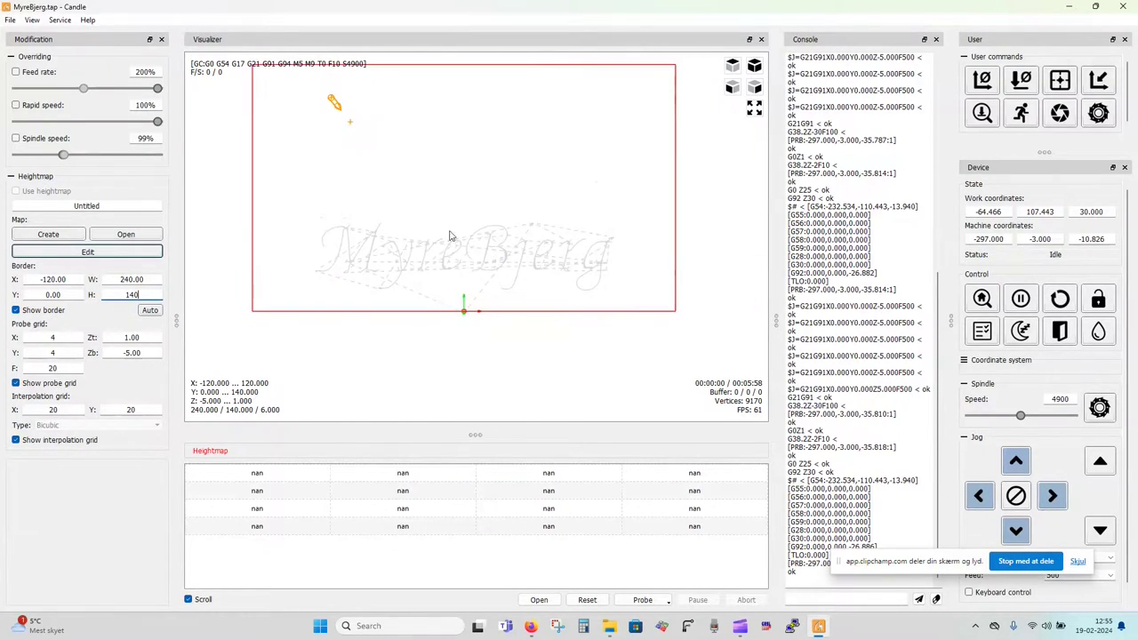
drag(450, 205, 424, 157)
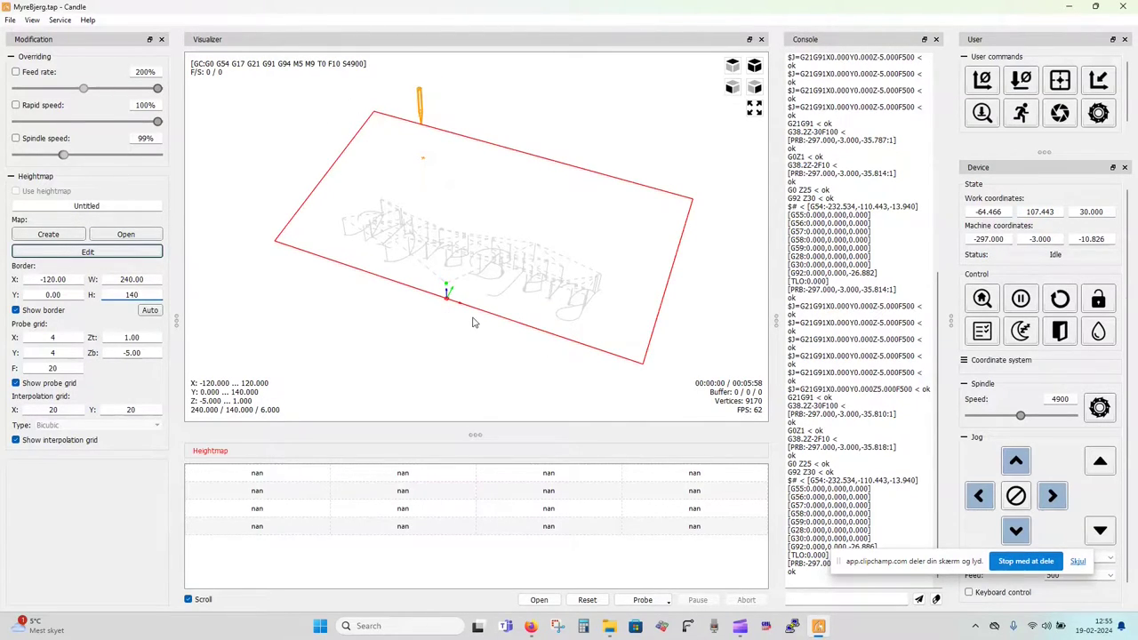
scroll(473, 323, up, 2)
click(1109, 558)
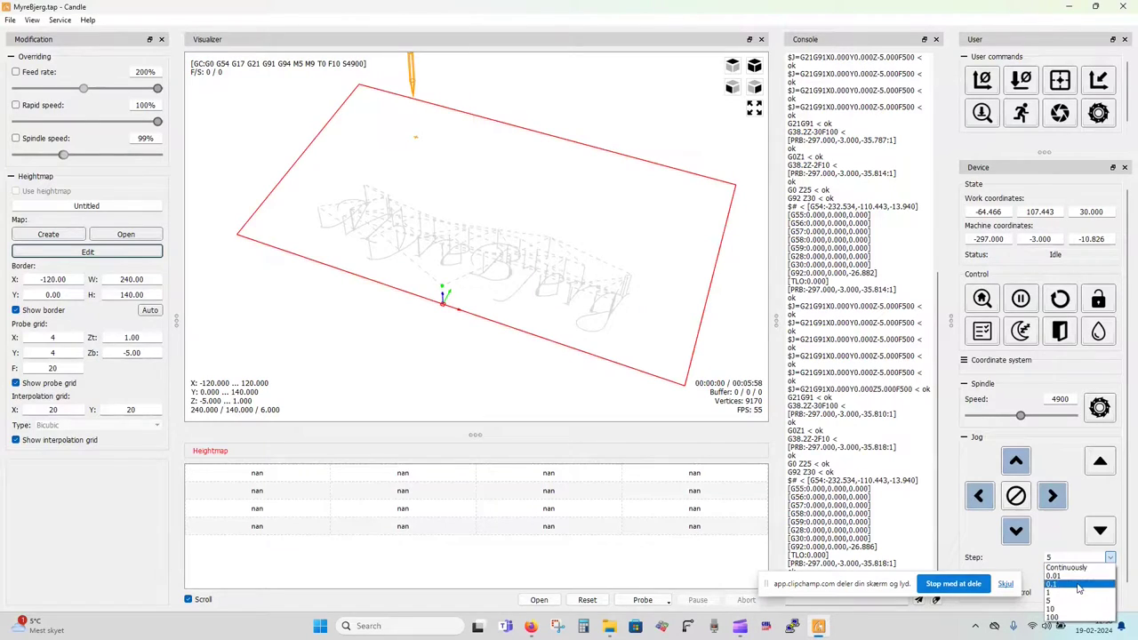
click(1063, 609)
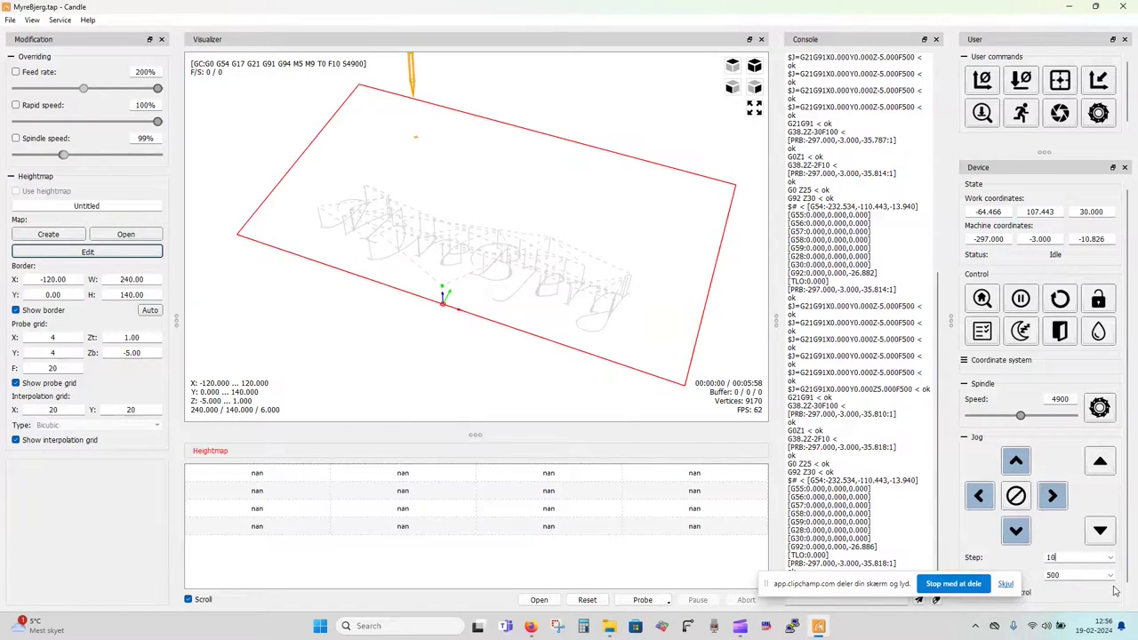
Jog the spindle in 10 mm steps along +X and −Y toward the stock corner
click(1052, 495)
click(1052, 495)
click(1017, 531)
click(1016, 531)
click(1016, 531)
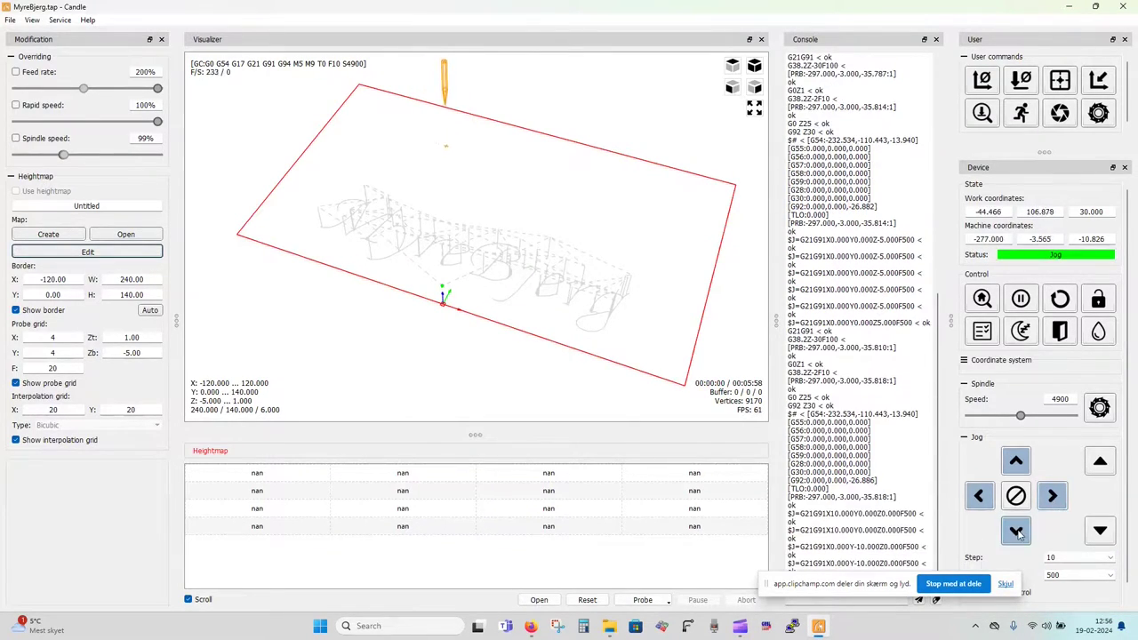
click(1016, 531)
click(1016, 531)
click(1018, 532)
click(1018, 532)
click(1018, 532)
click(1018, 532)
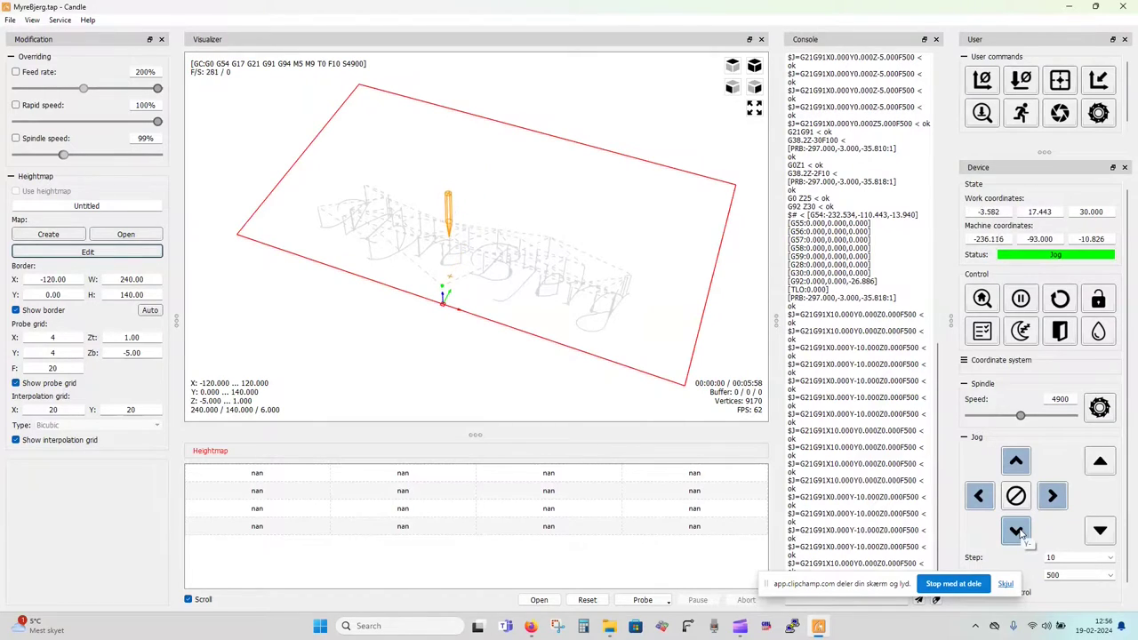
click(1019, 532)
Back off 5 mm in +Y, then switch the jog step to 1 for fine positioning
click(1080, 558)
click(1072, 594)
click(1017, 459)
click(1080, 558)
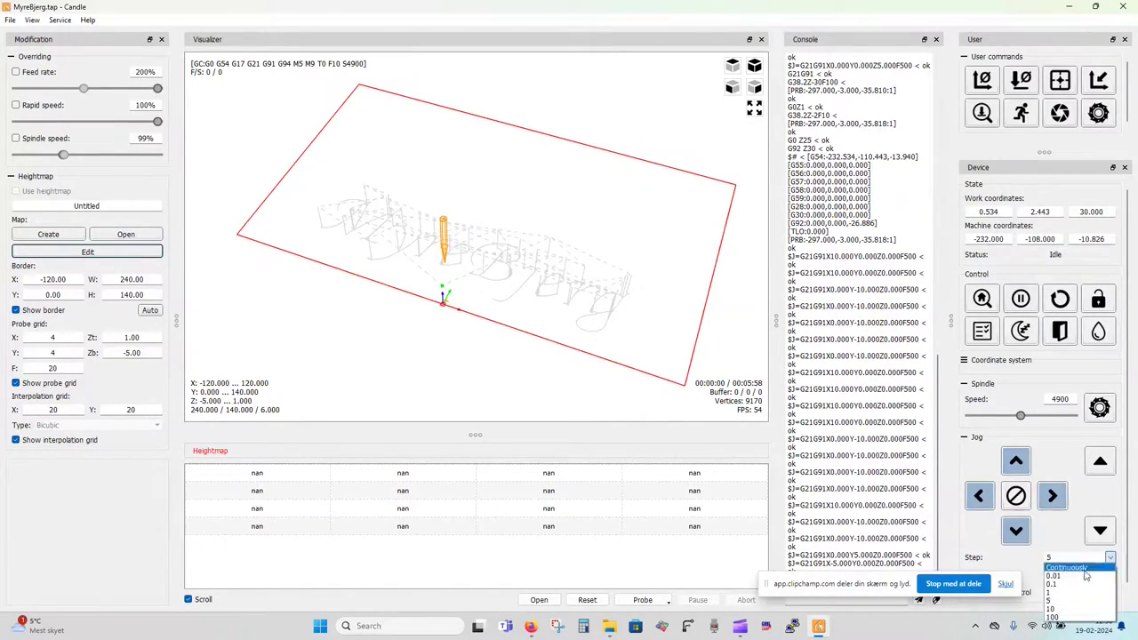
click(1072, 596)
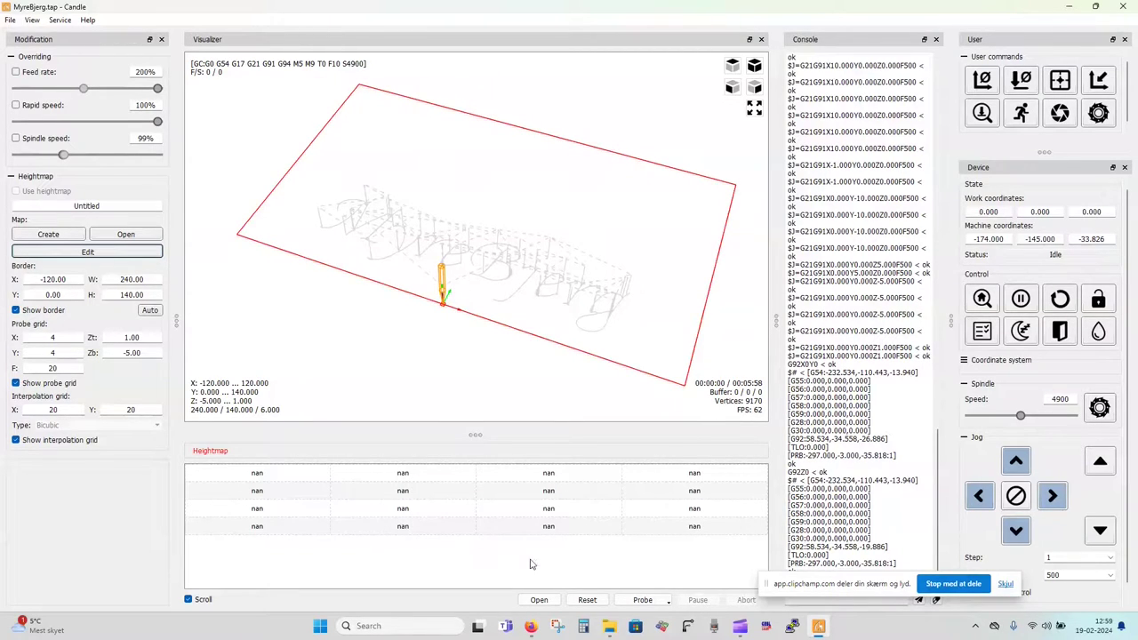
Run the heightmap probing over the 240 × 140 border until the job finishes
click(661, 601)
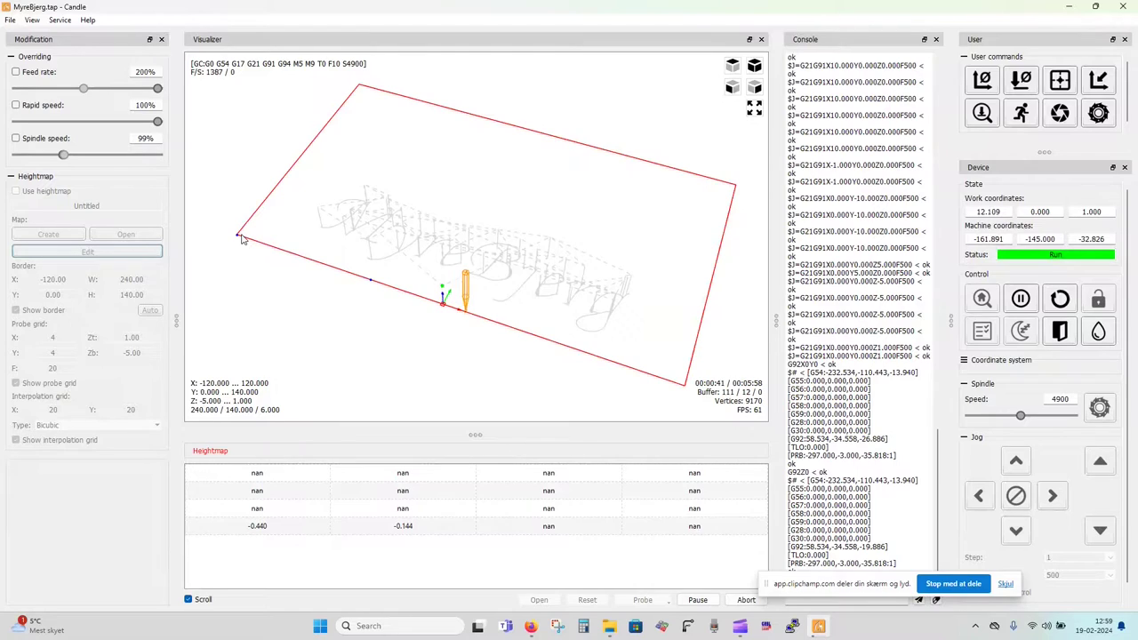
scroll(378, 287, up, 3)
scroll(387, 289, down, 3)
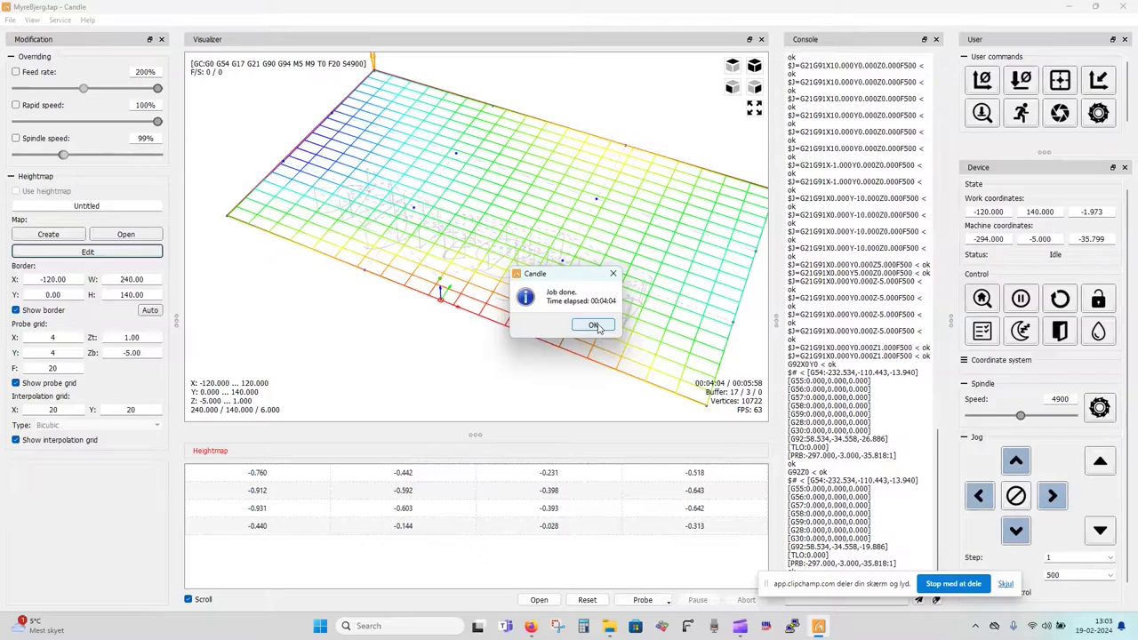
Close the Job done notice to reveal the finished coloured heightmap
click(594, 325)
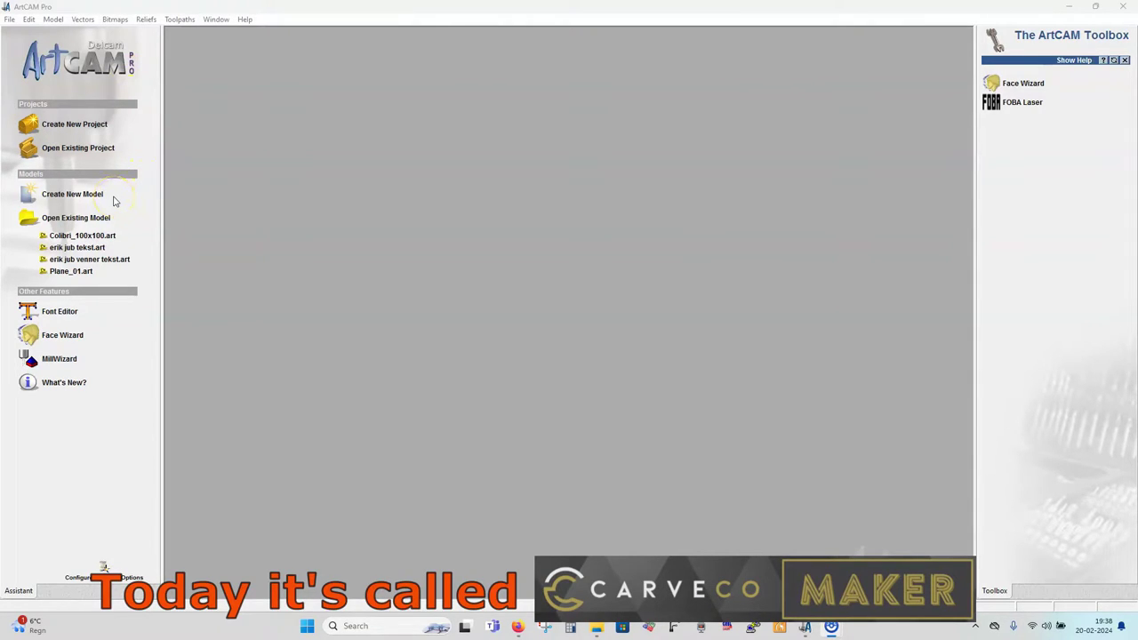
Create a new 200 × 100 mm model, maximize its 2D view, and dismiss the script error
click(101, 201)
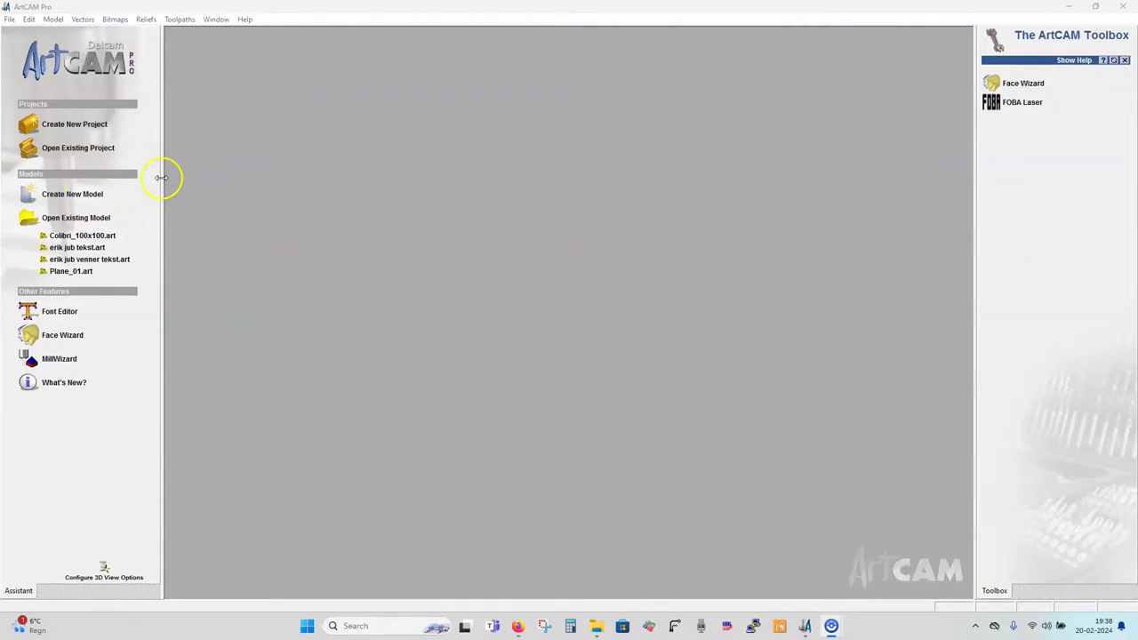
click(82, 197)
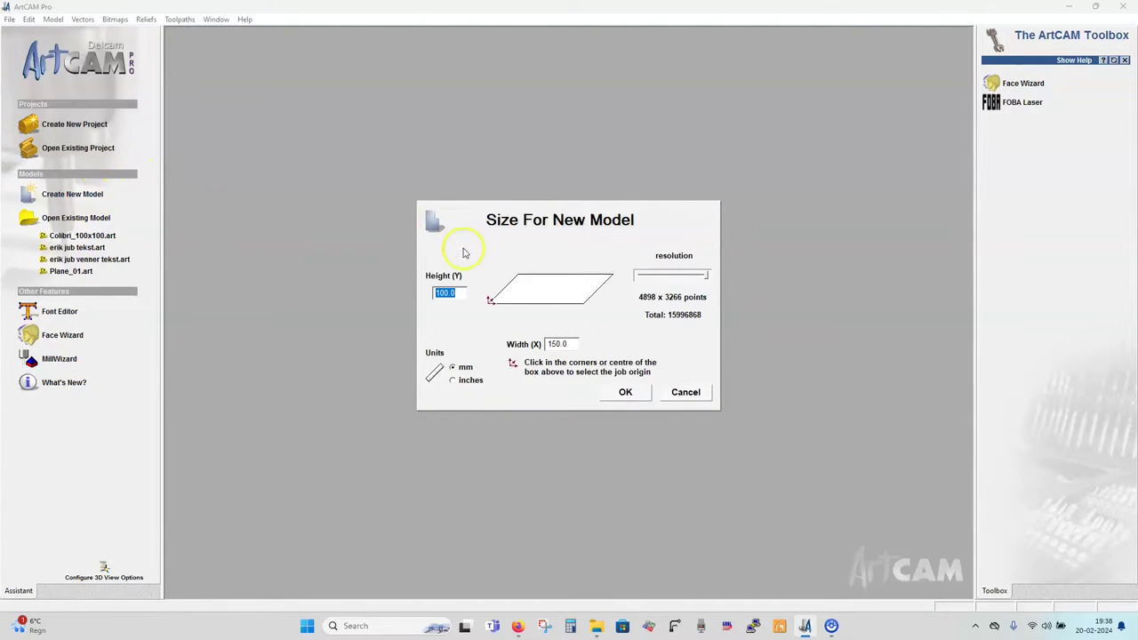
drag(580, 345, 510, 344)
text(200)
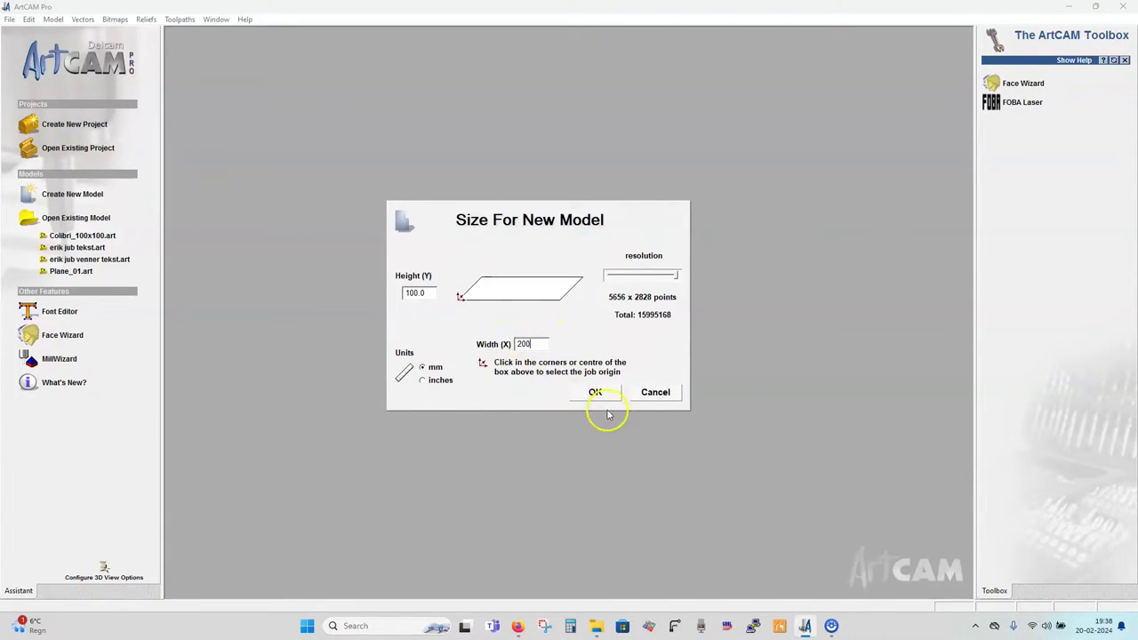
click(597, 393)
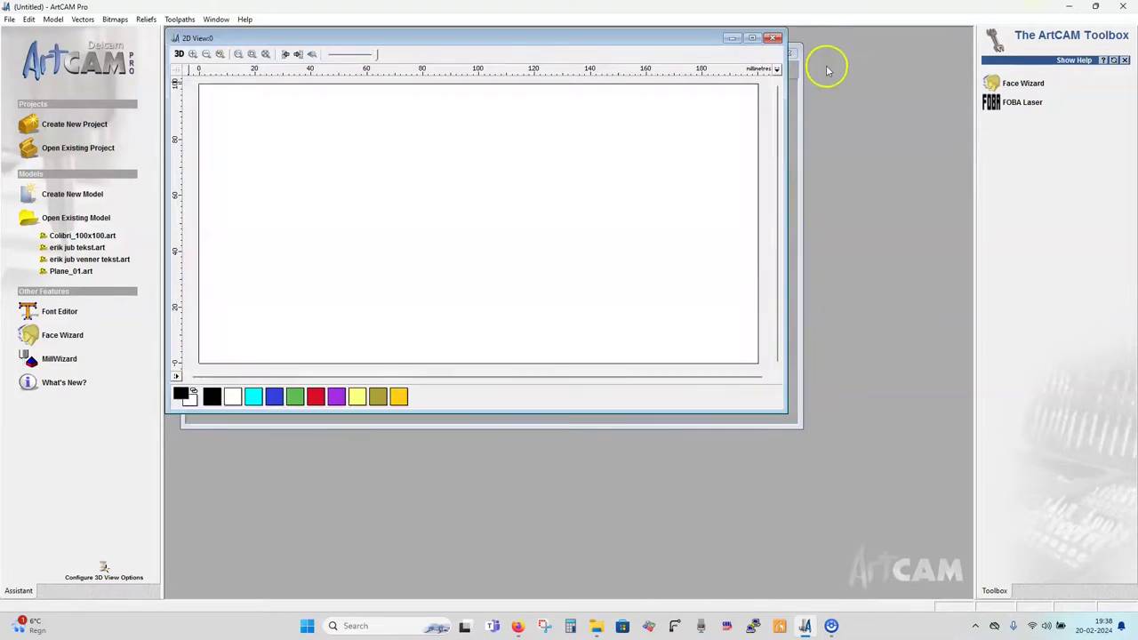
click(751, 38)
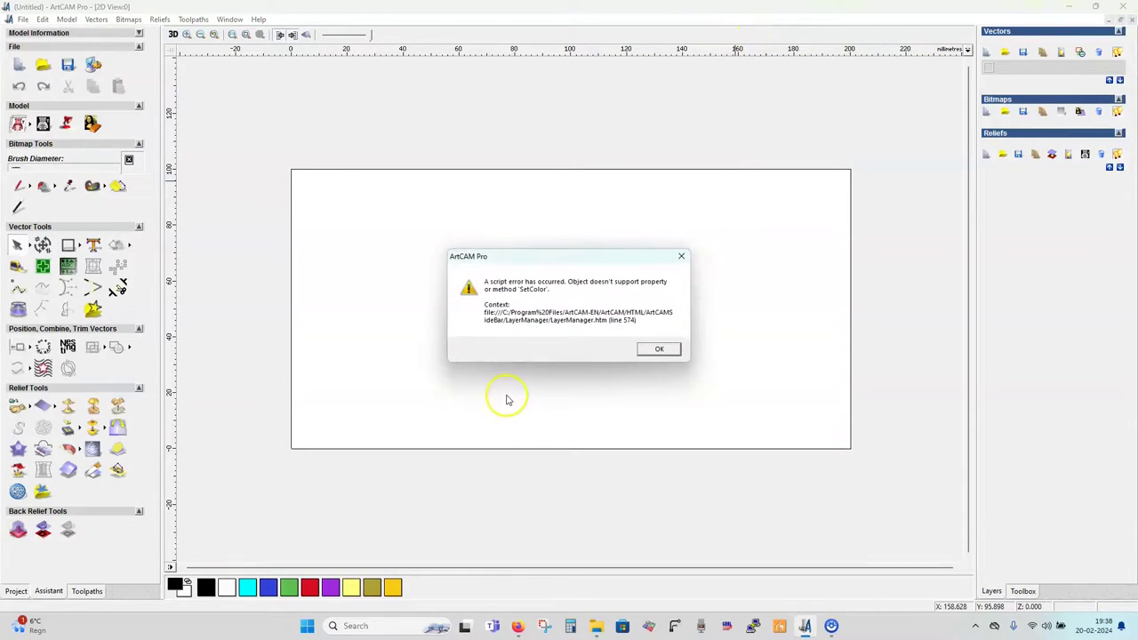
click(663, 350)
scroll(614, 360, up, 2)
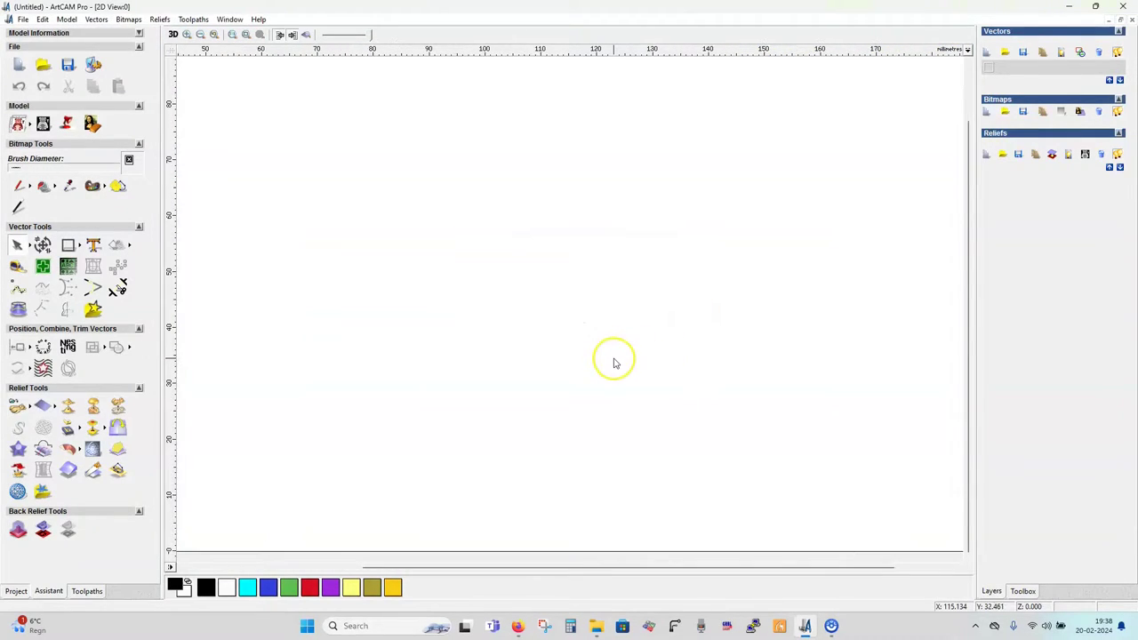
scroll(613, 363, down, 2)
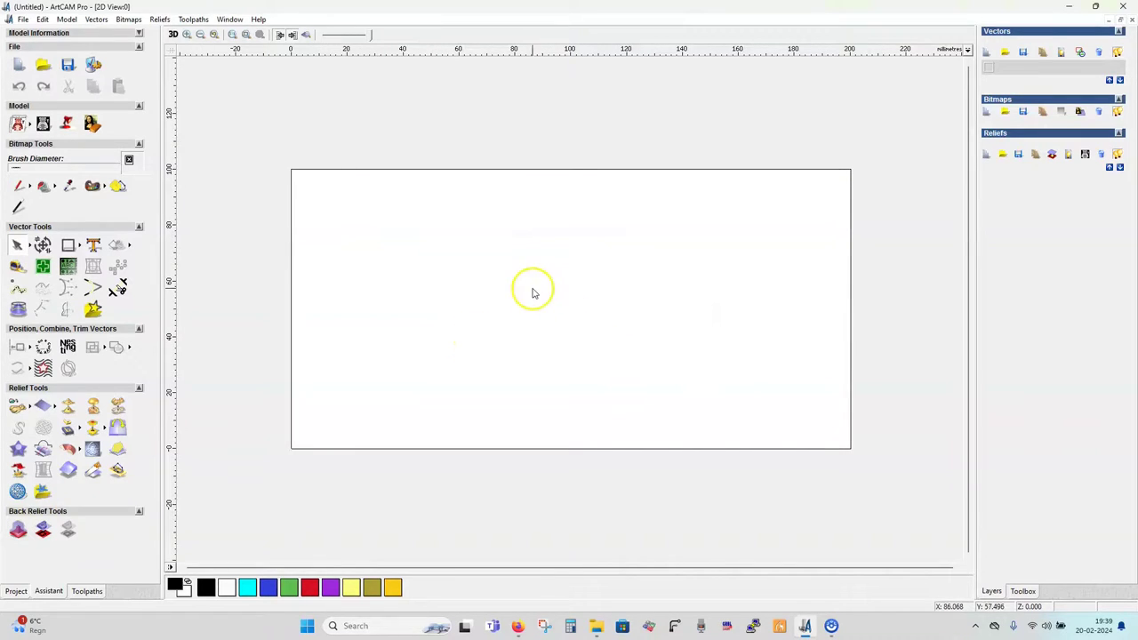
Drag out a rectangle and set it to width 65, height 40, centre X 73, Y 50
click(69, 247)
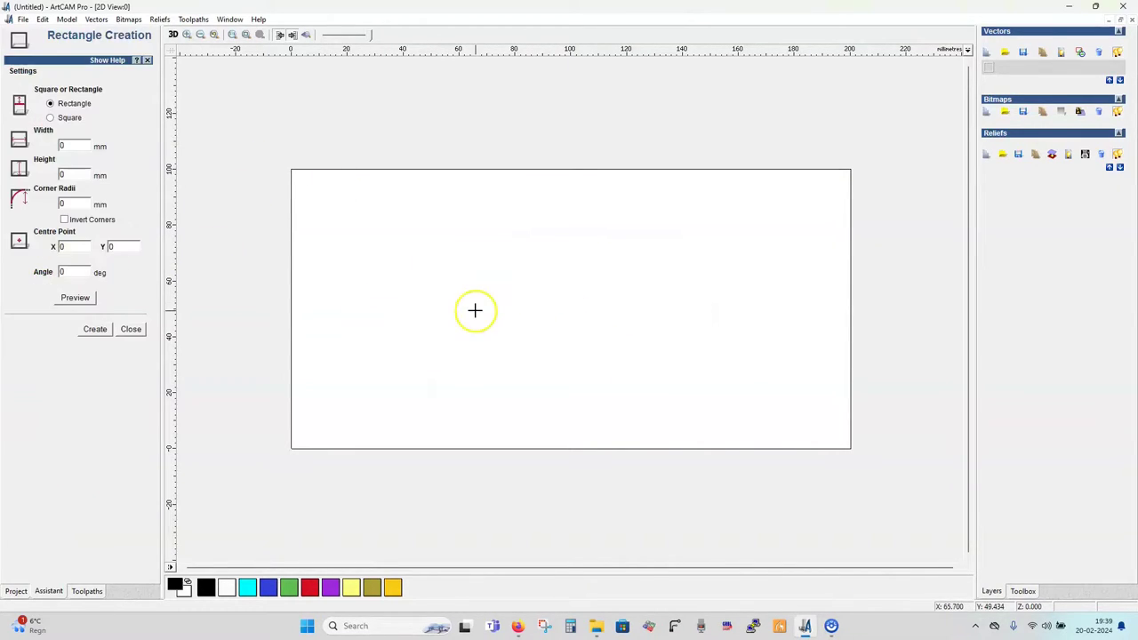
drag(429, 262, 611, 373)
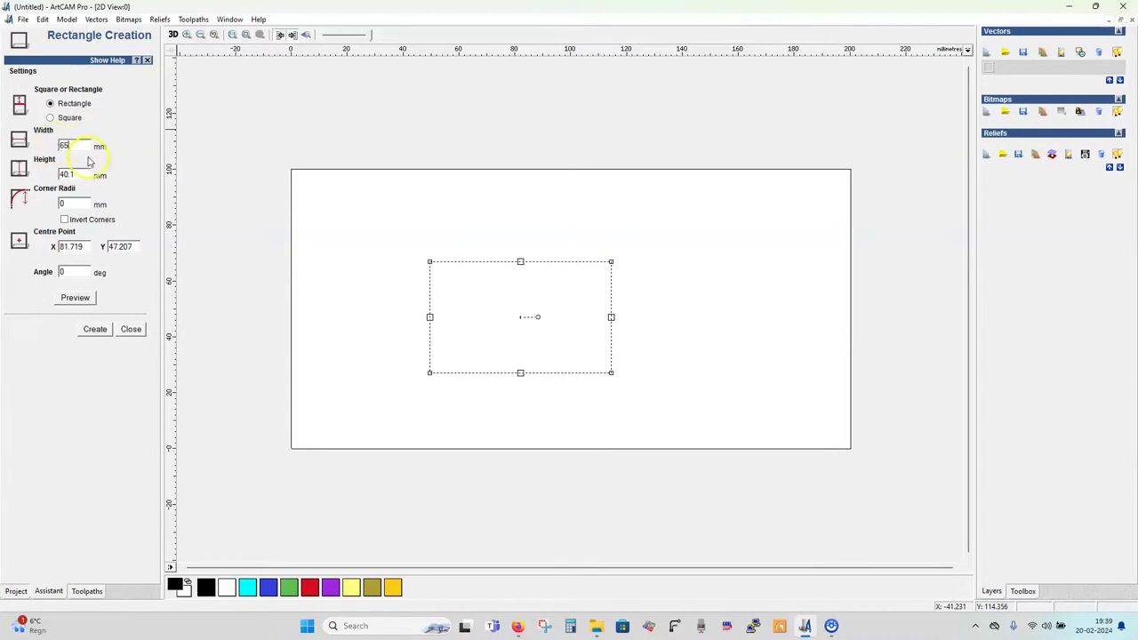
click(75, 174)
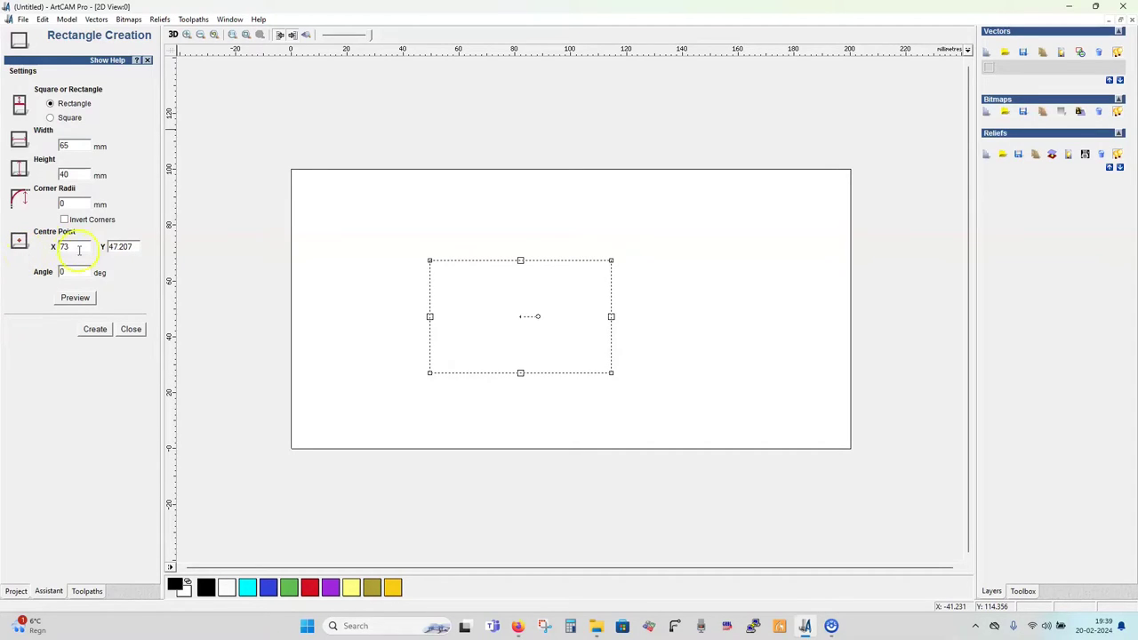
click(133, 247)
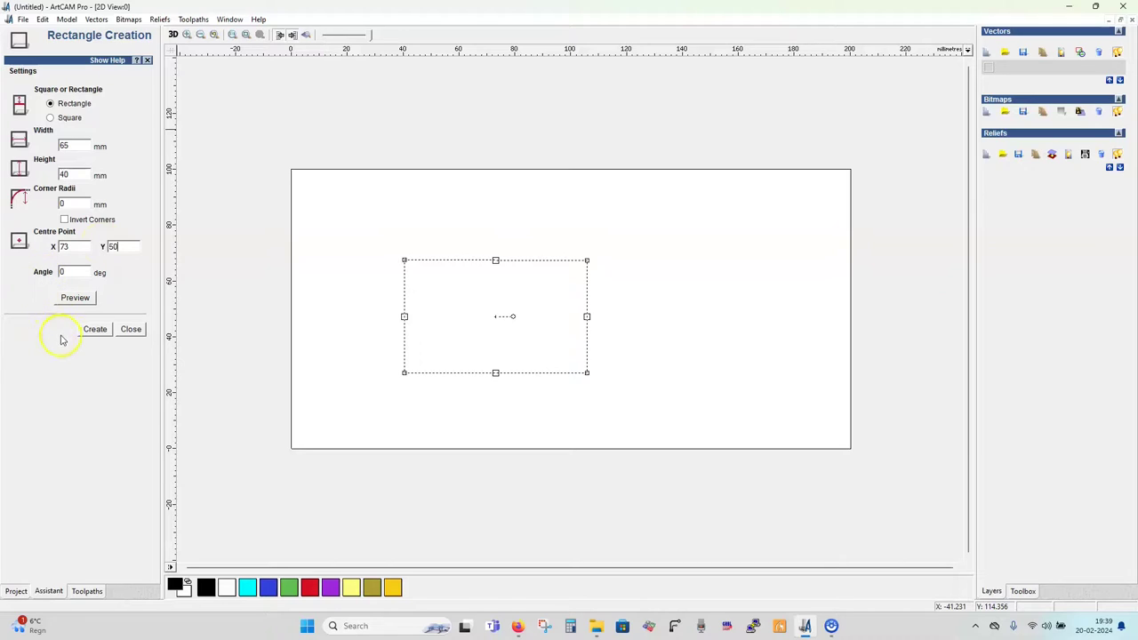
click(95, 330)
click(132, 330)
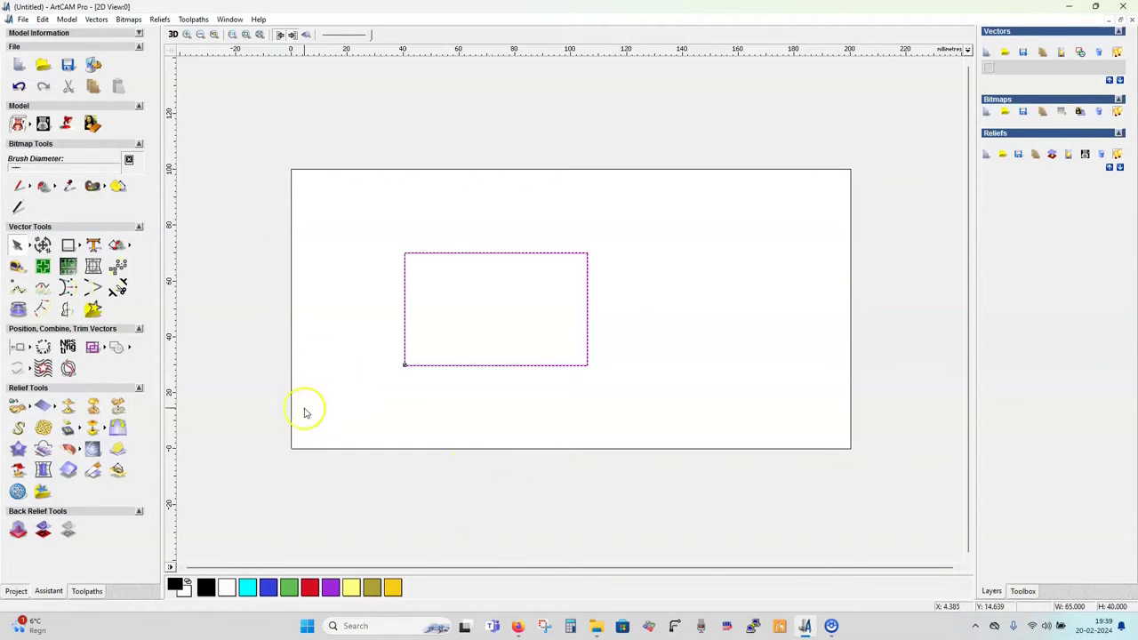
Start a profile toolpath for the rectangle and check the 25 mm Machine Safe Z setting
click(87, 593)
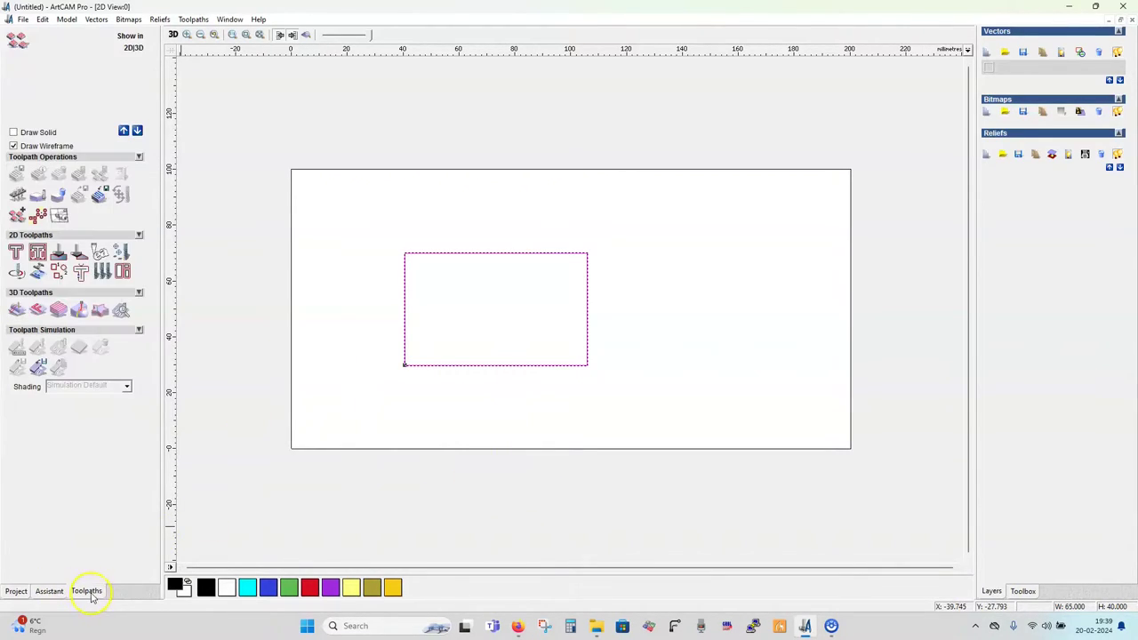
click(17, 273)
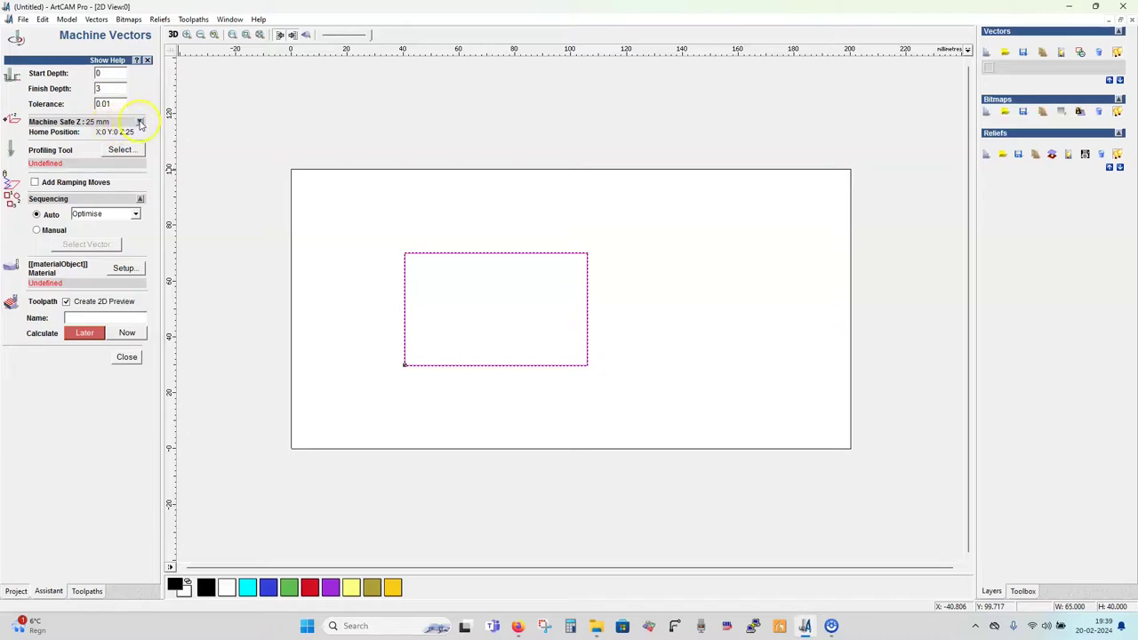
click(140, 122)
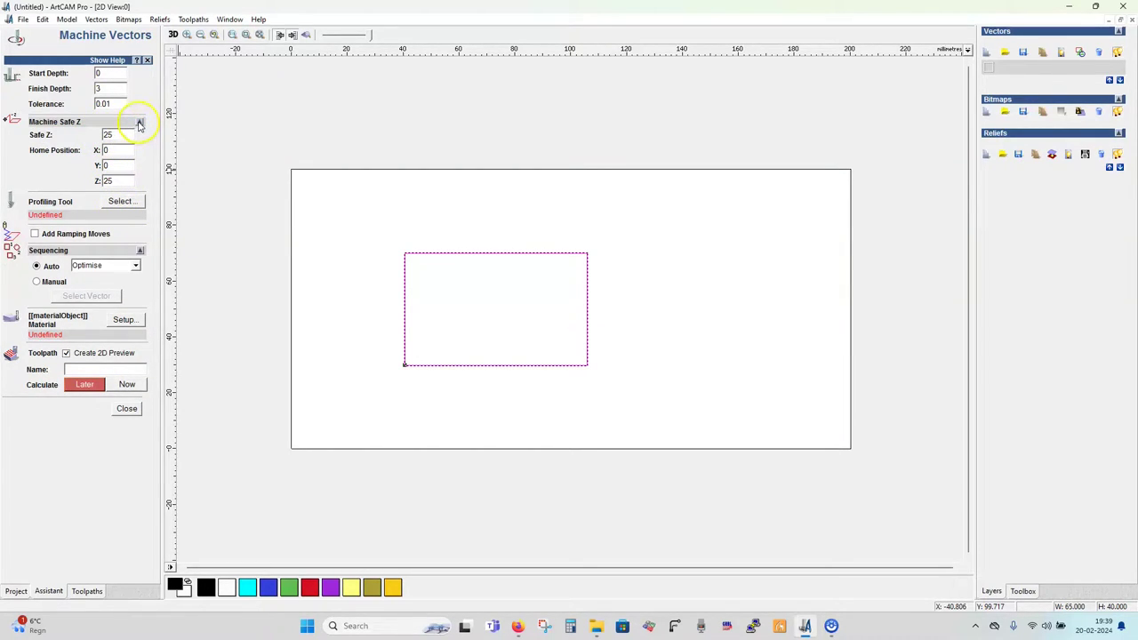
click(139, 123)
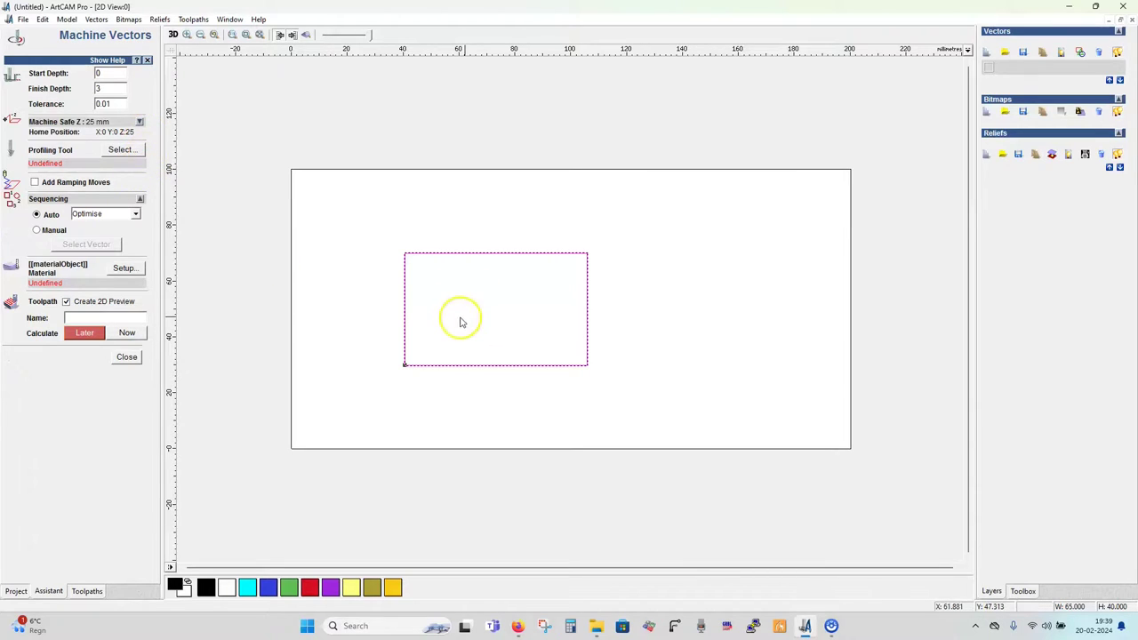
Pick the Engraving 45grd-4mm cutter from the Tool Database as the profiling tool
click(119, 150)
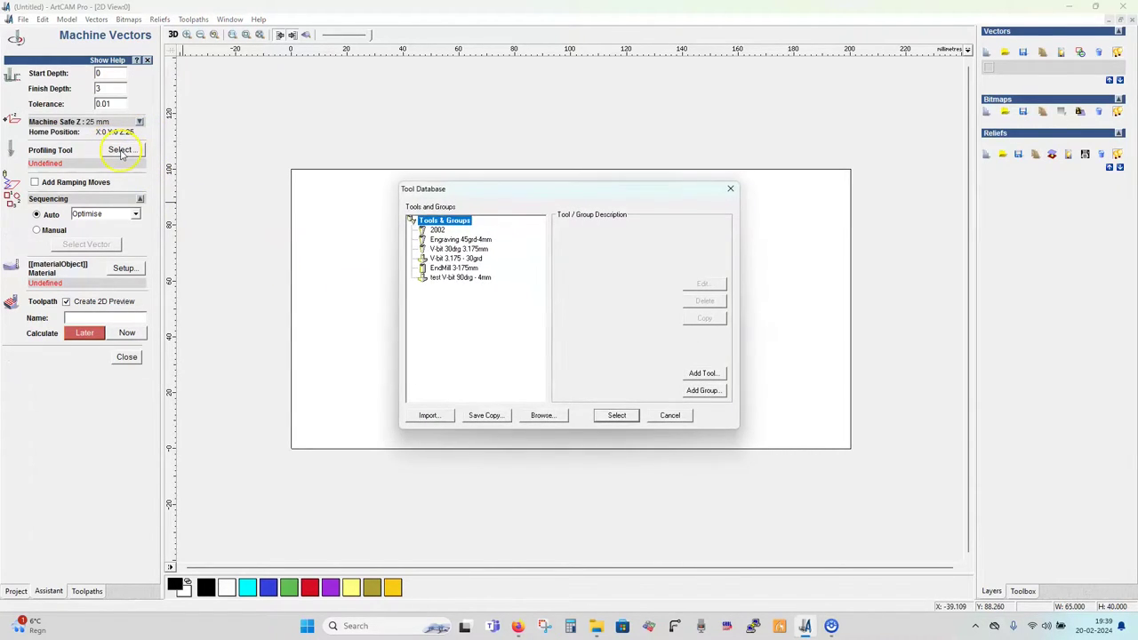
click(461, 240)
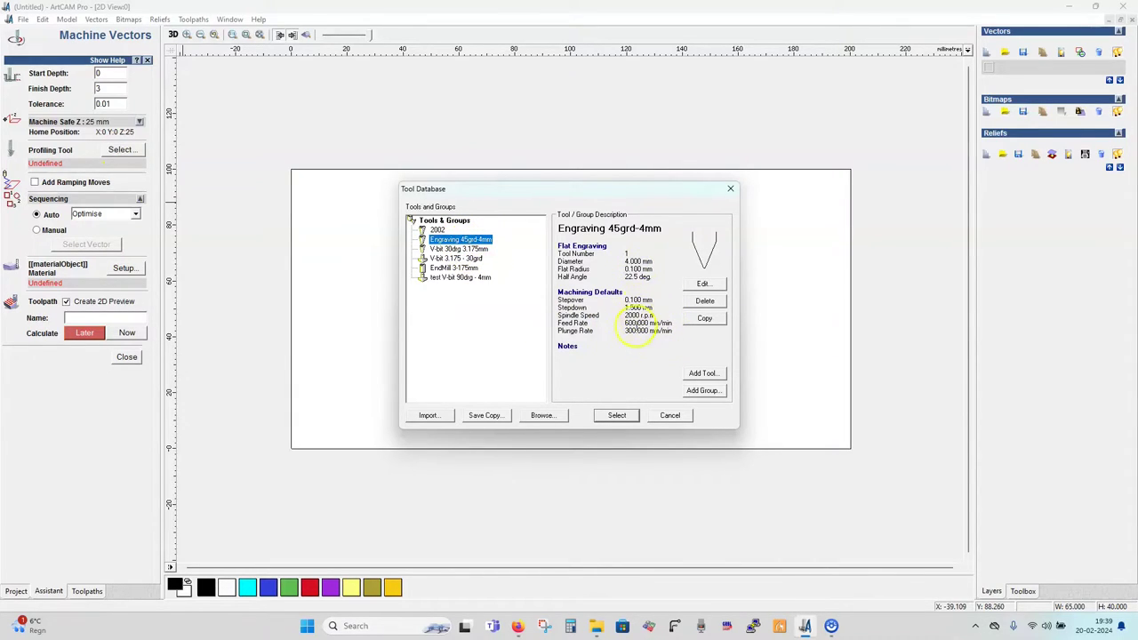
click(617, 416)
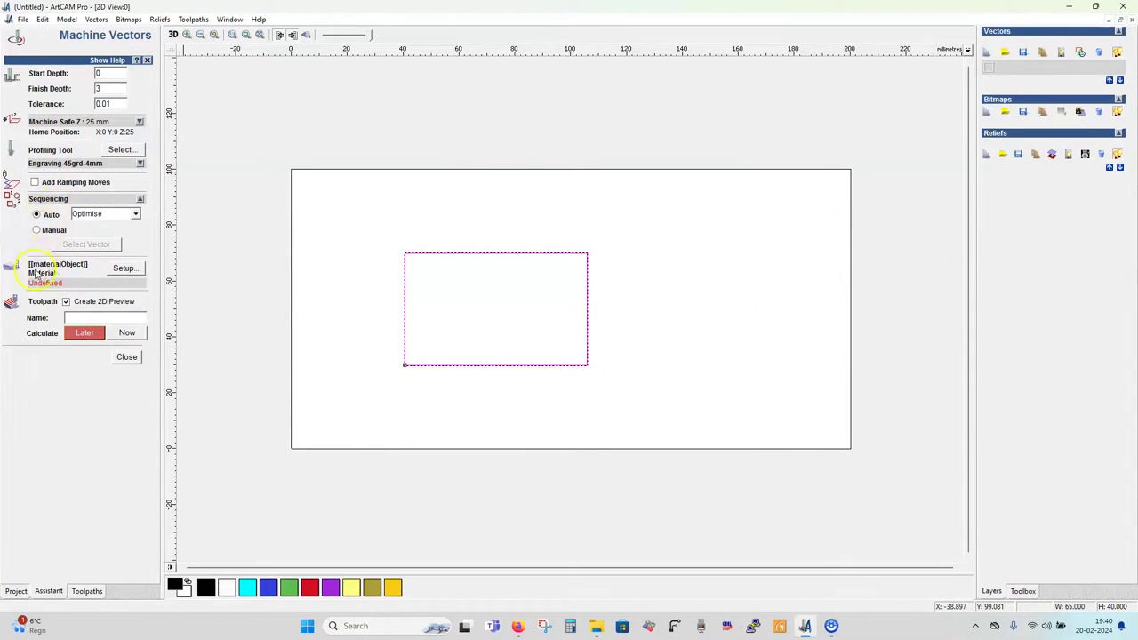
Set the material thickness to 20 mm with the model positioned at the material bottom
click(125, 269)
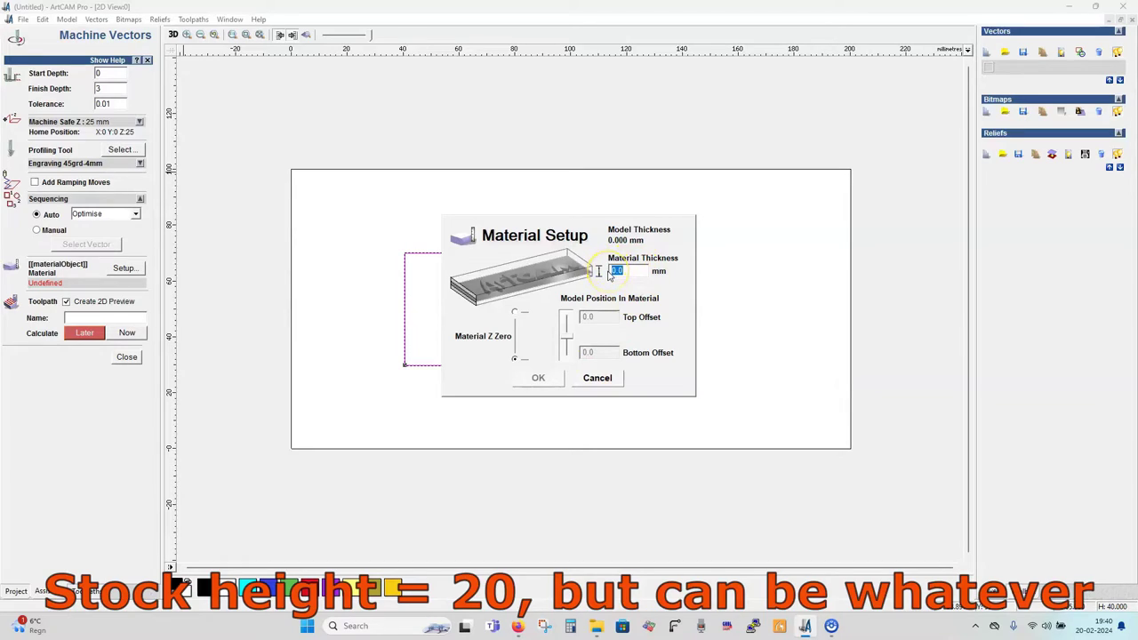
text(2)
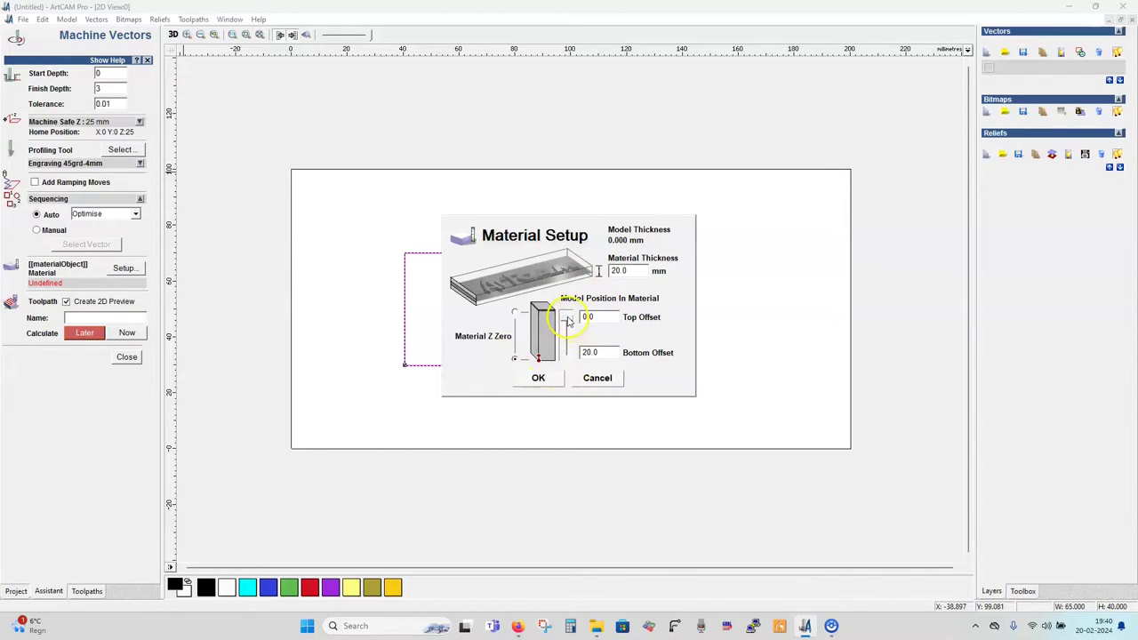
drag(567, 322, 572, 358)
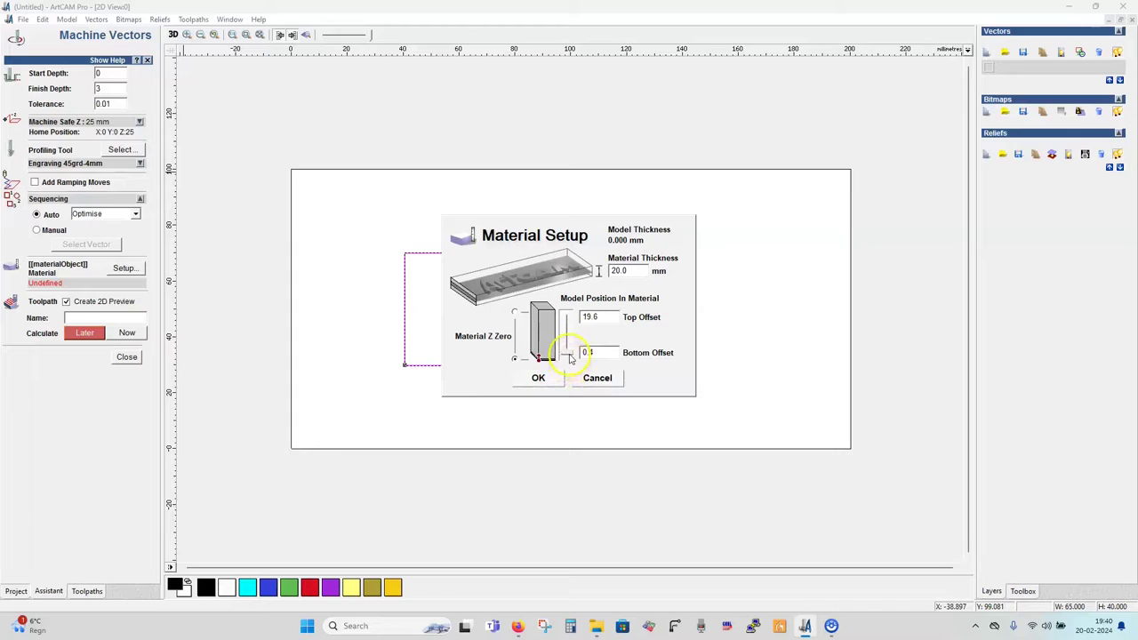
drag(570, 356, 570, 318)
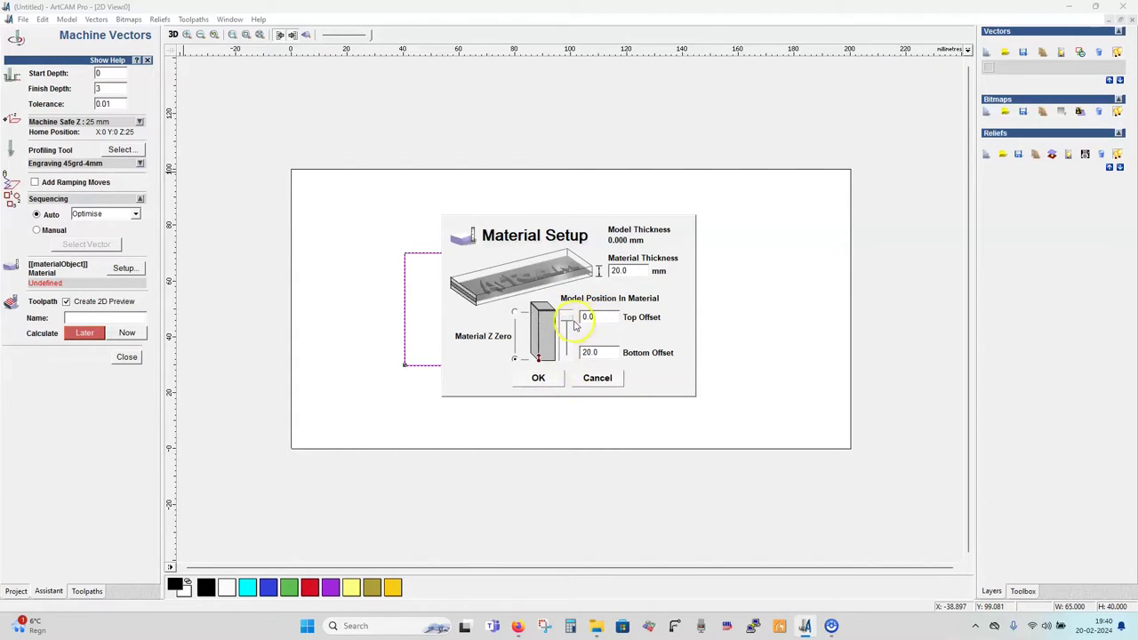
drag(568, 324, 571, 358)
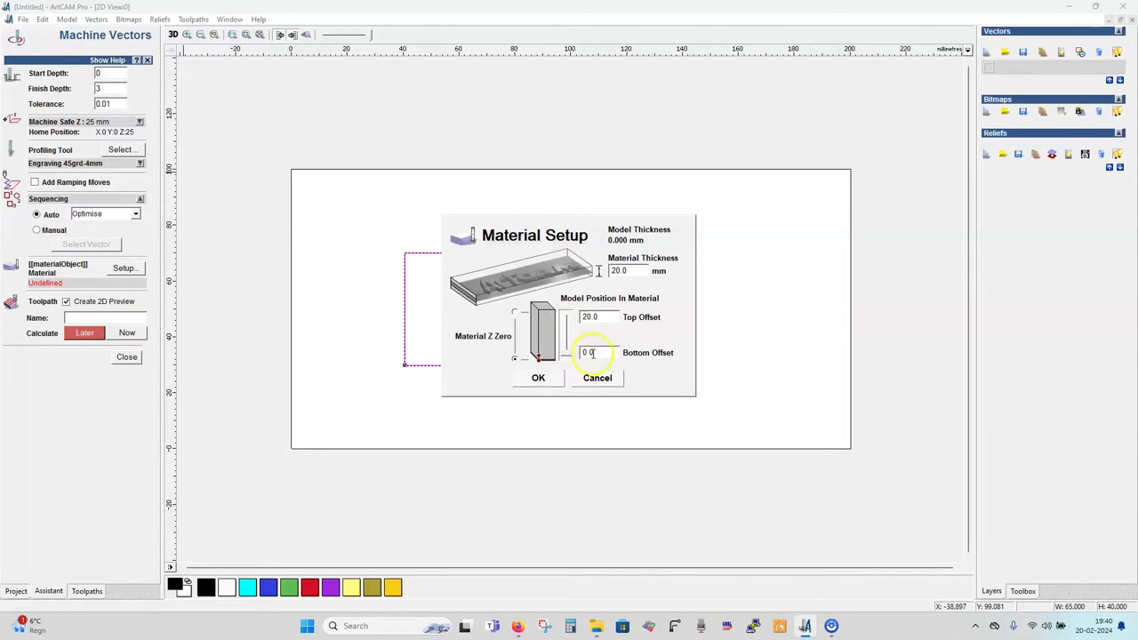
click(553, 381)
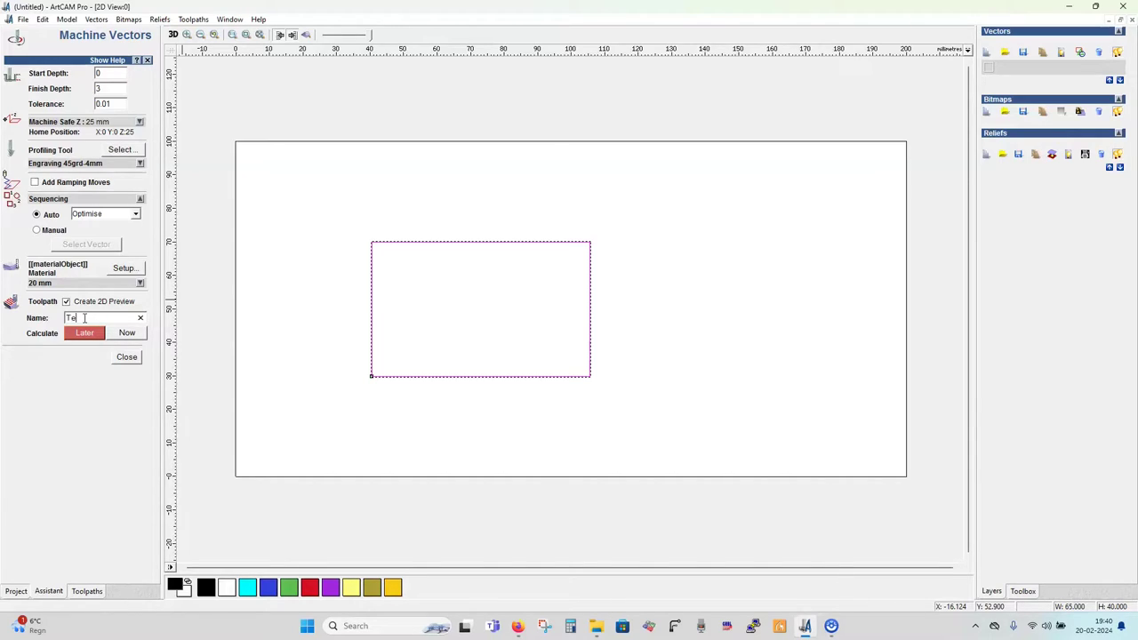
Calculate the Test T2 profile toolpath and return to the toolpath list
click(127, 333)
click(82, 592)
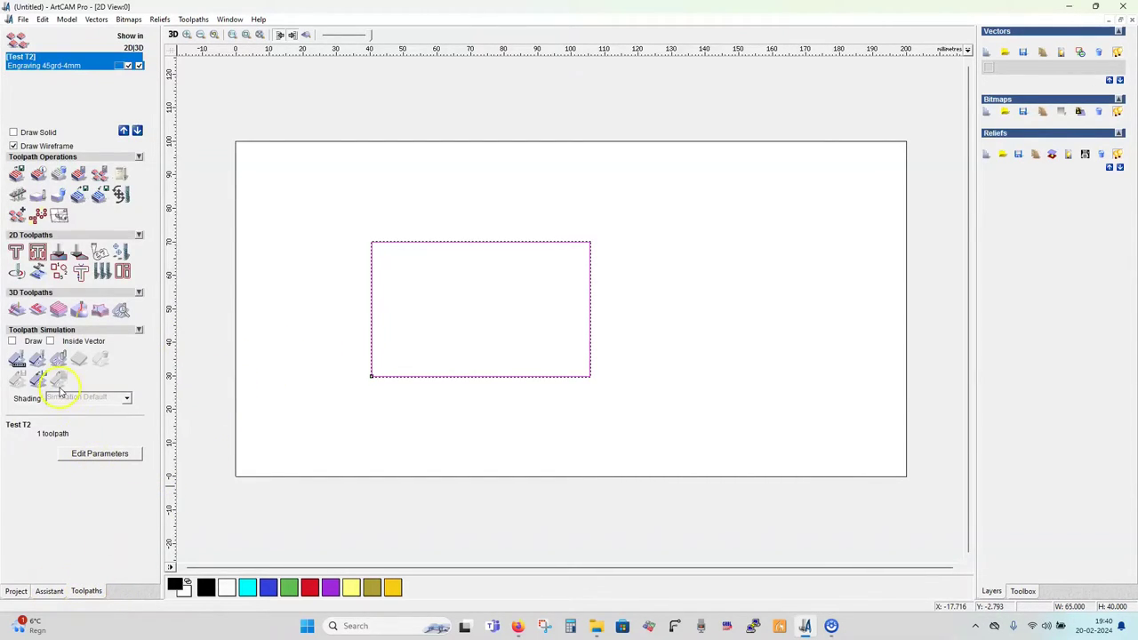
Simulate the Test T2 toolpath cutting into the 20 mm material block
click(59, 360)
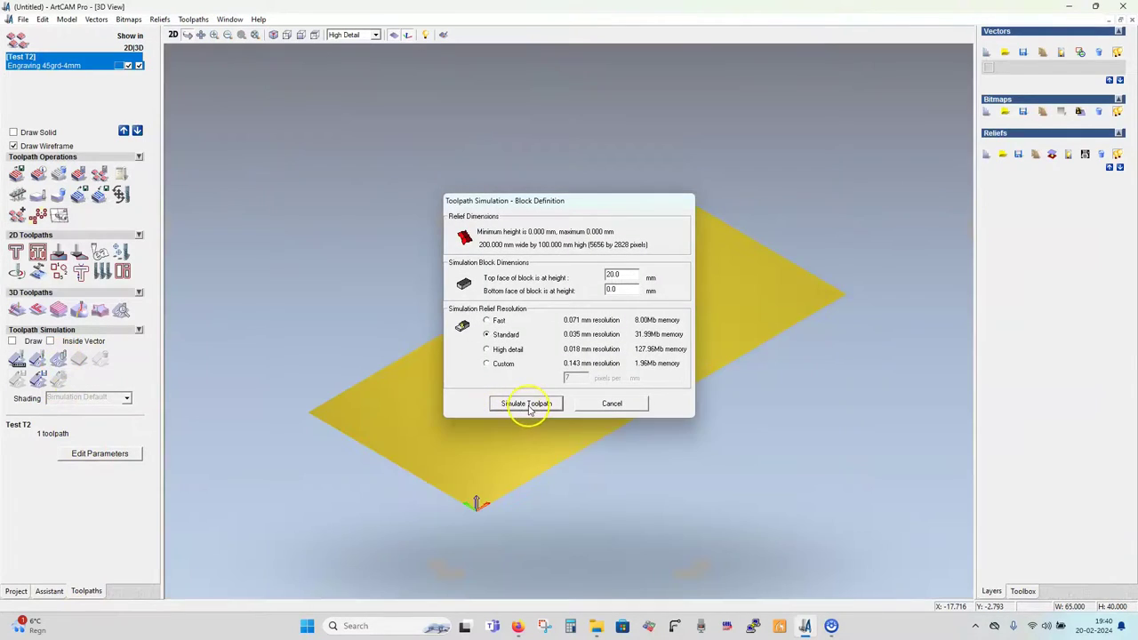
click(528, 405)
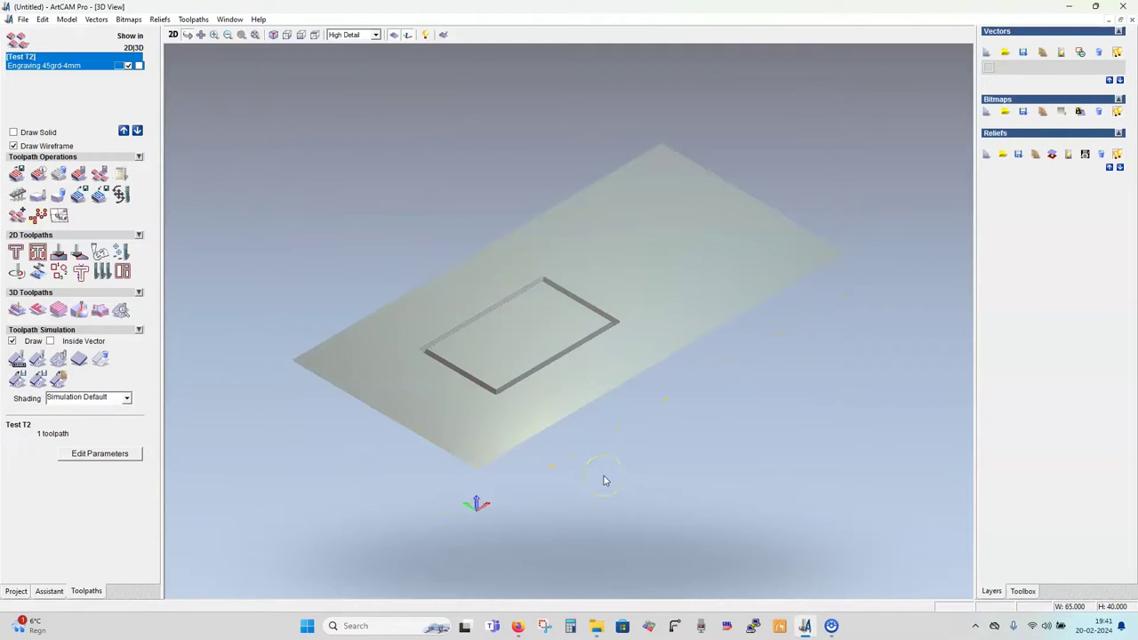
click(508, 259)
click(553, 350)
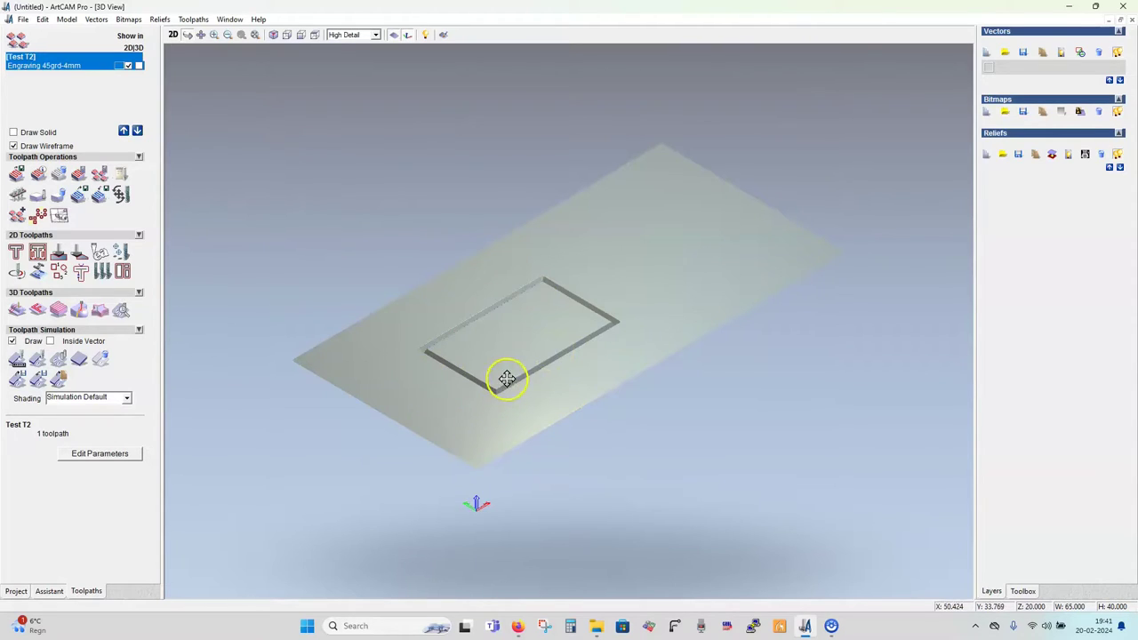
Add Material to the objects drawn in 3D, then return to the 2D view
click(426, 35)
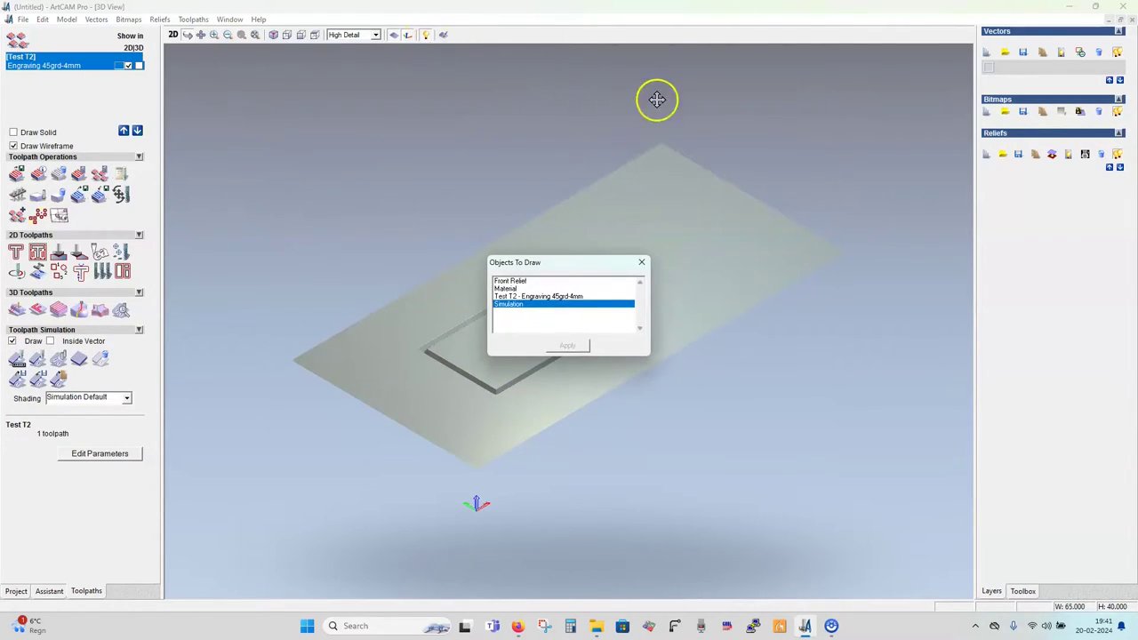
click(506, 288)
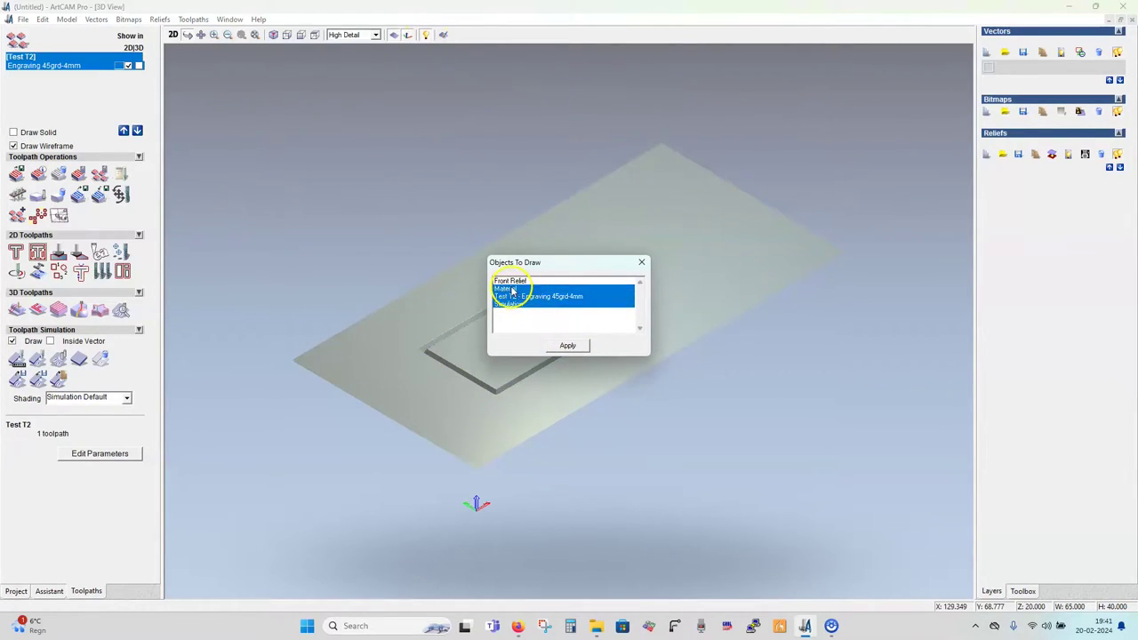
click(569, 345)
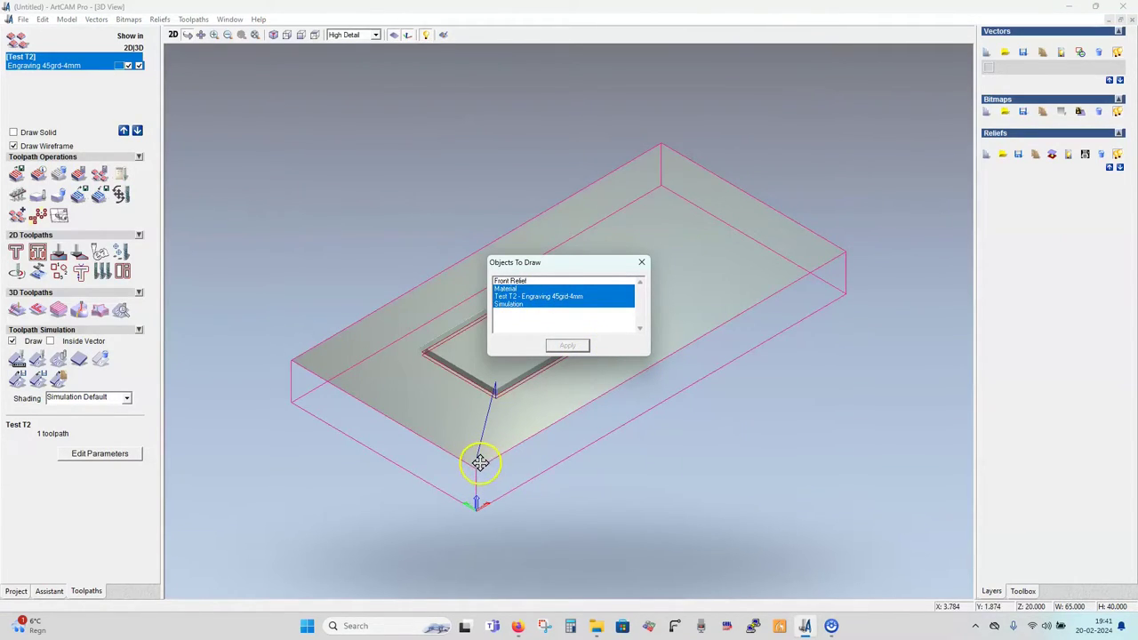
click(372, 218)
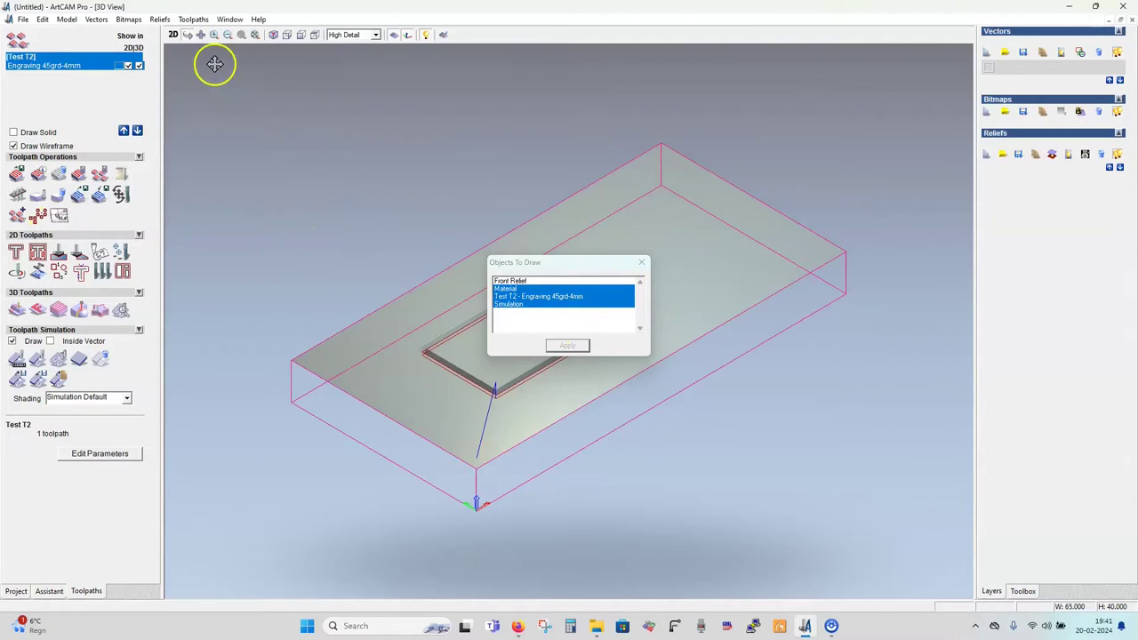
click(173, 35)
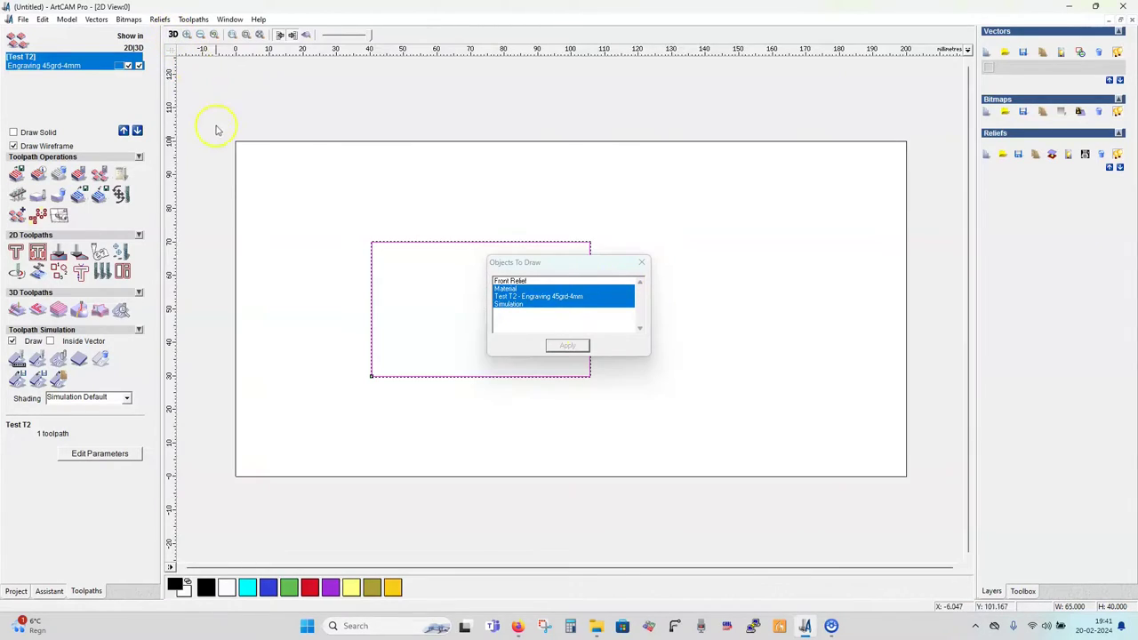
Confirm the model size to match the 65 × 40 mm rectangle with top-left origin
click(60, 20)
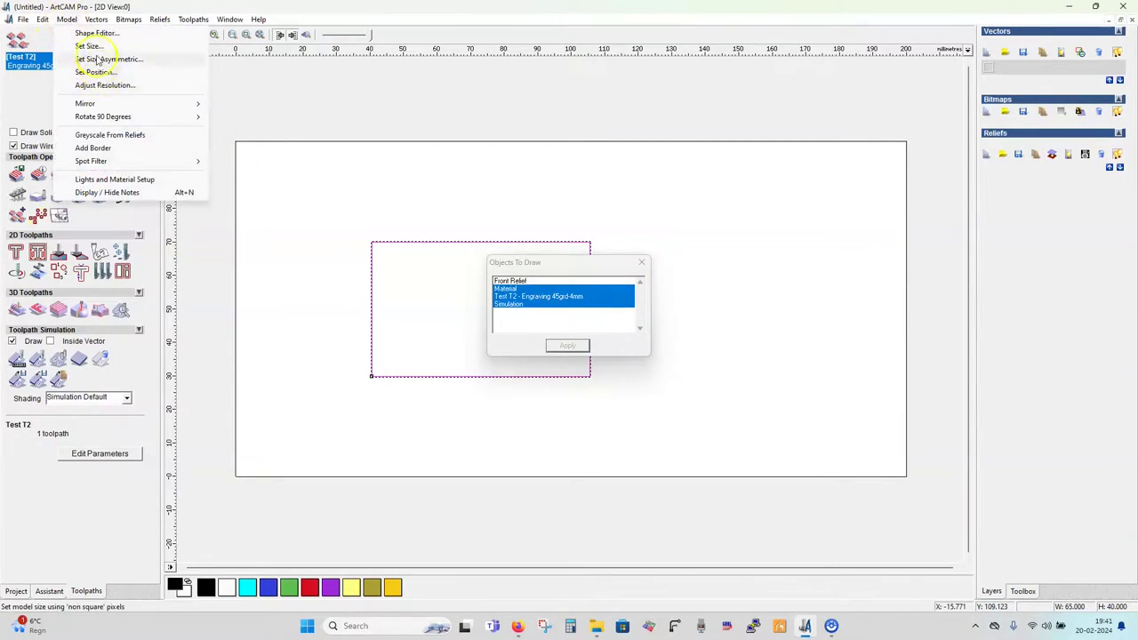
click(89, 55)
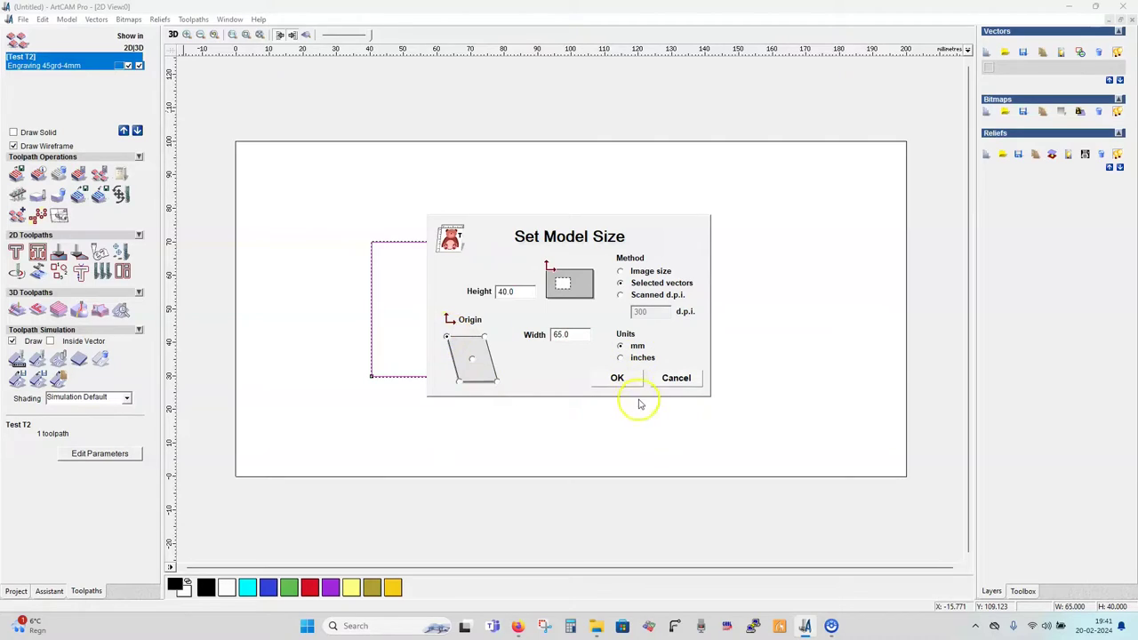
click(614, 379)
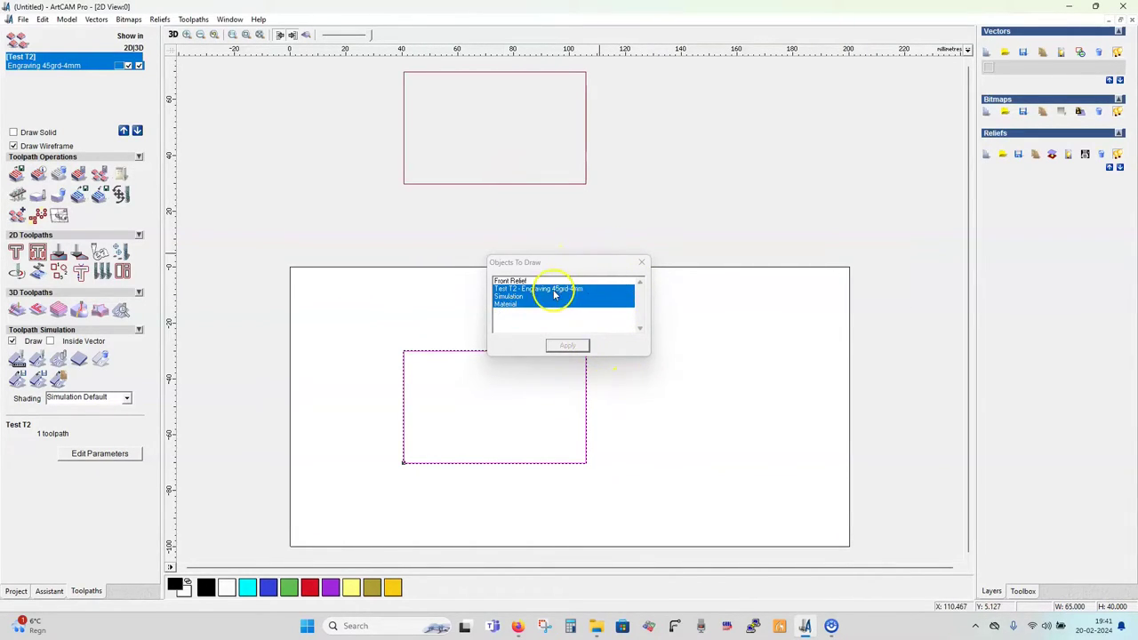
Set Objects To Draw to show only the Material
click(511, 304)
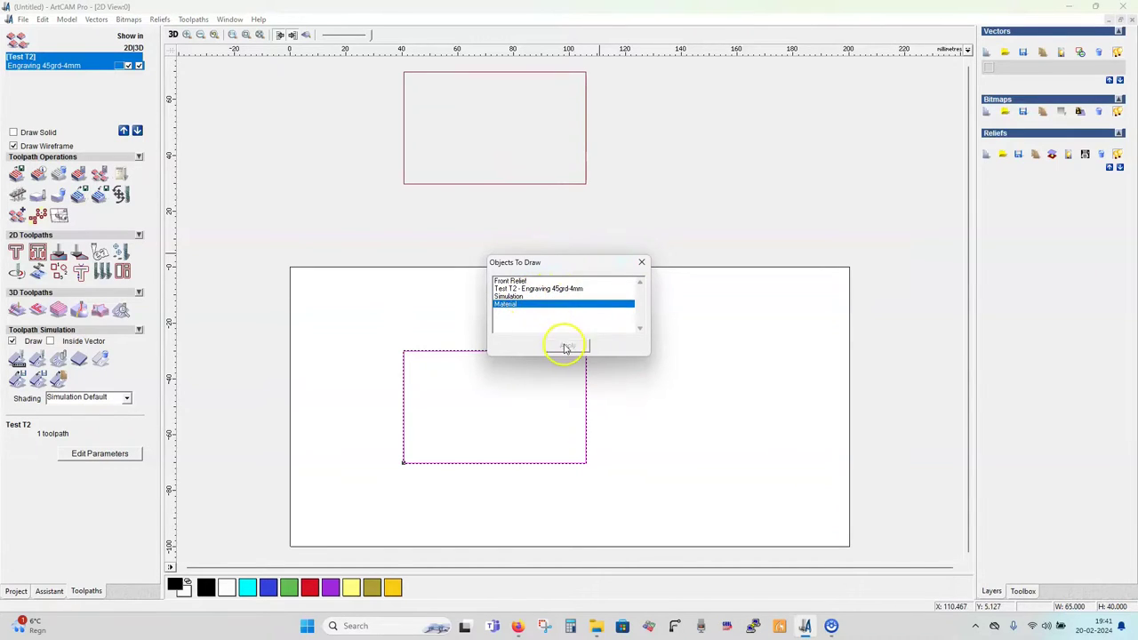
click(566, 347)
mouse_move(564, 262)
mouse_down()
mouse_move(756, 214)
mouse_move(867, 71)
mouse_up()
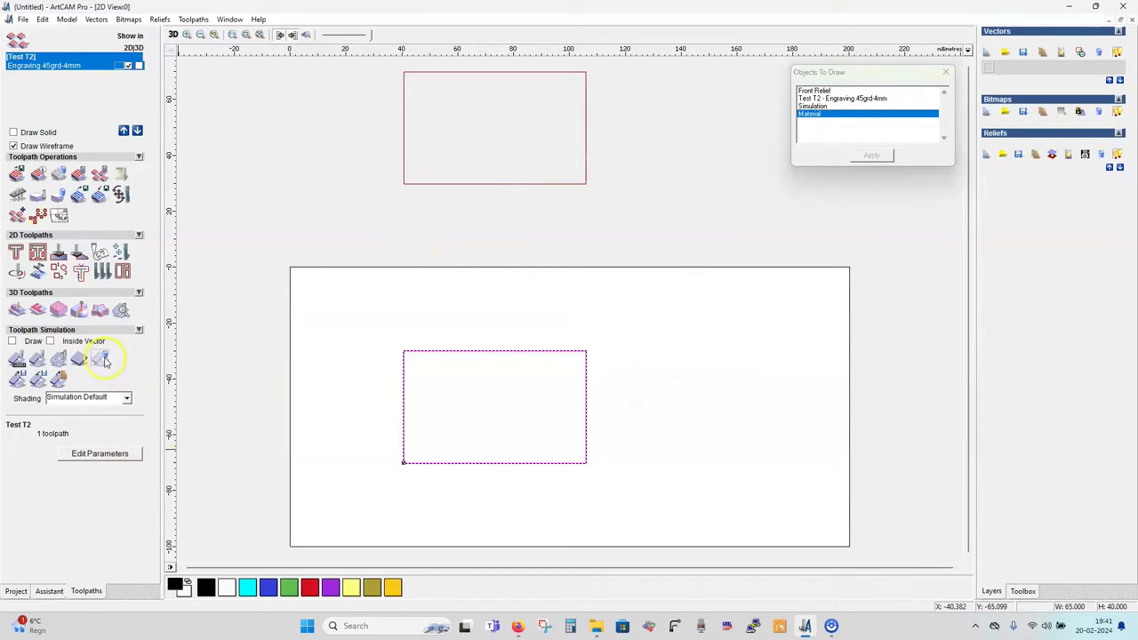
Recalculate Test T2 and simulate it on the material block
click(49, 592)
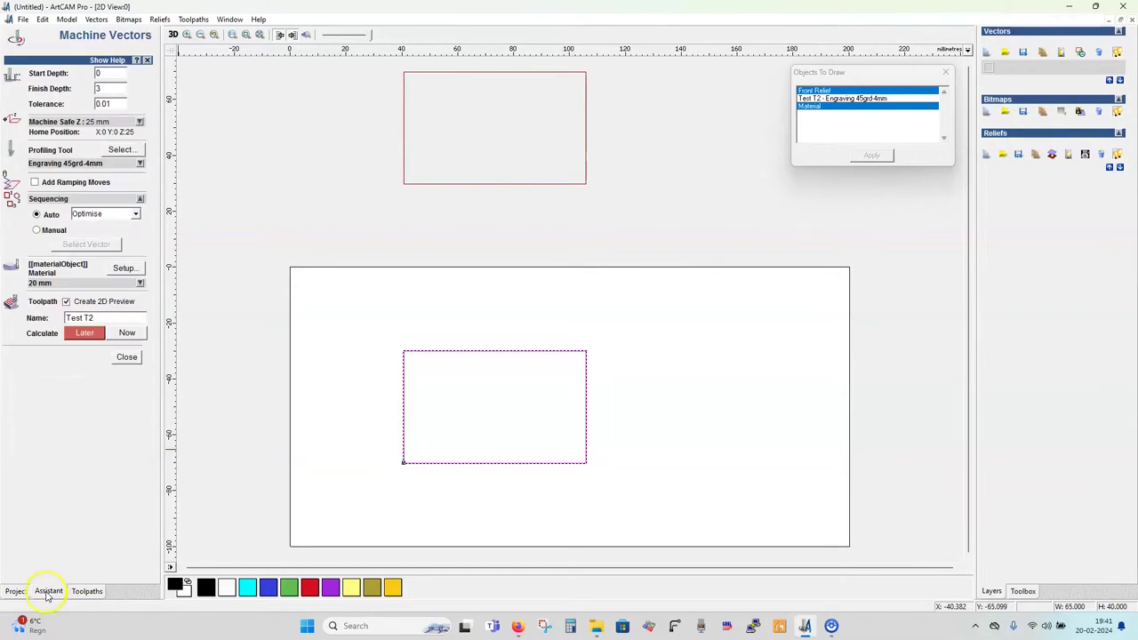
click(128, 334)
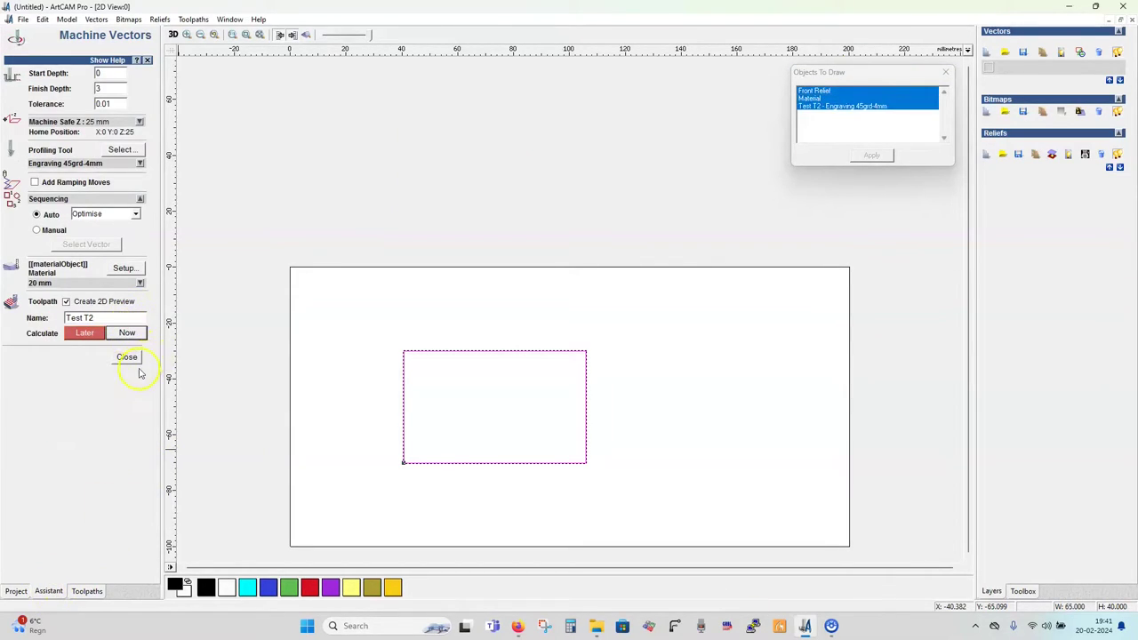
click(86, 592)
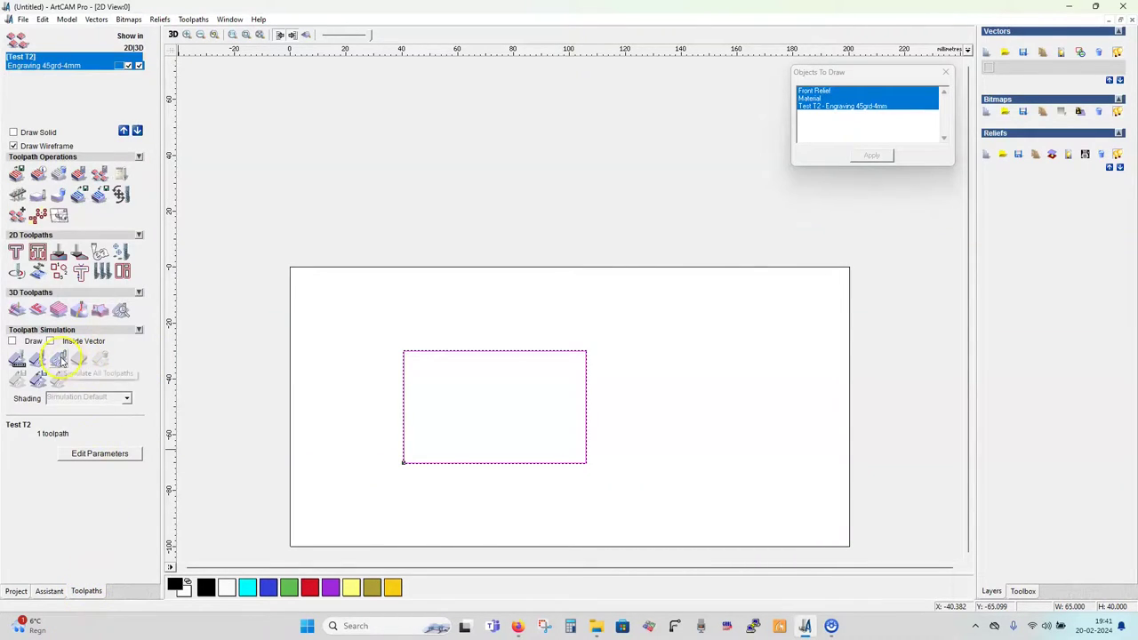
click(59, 359)
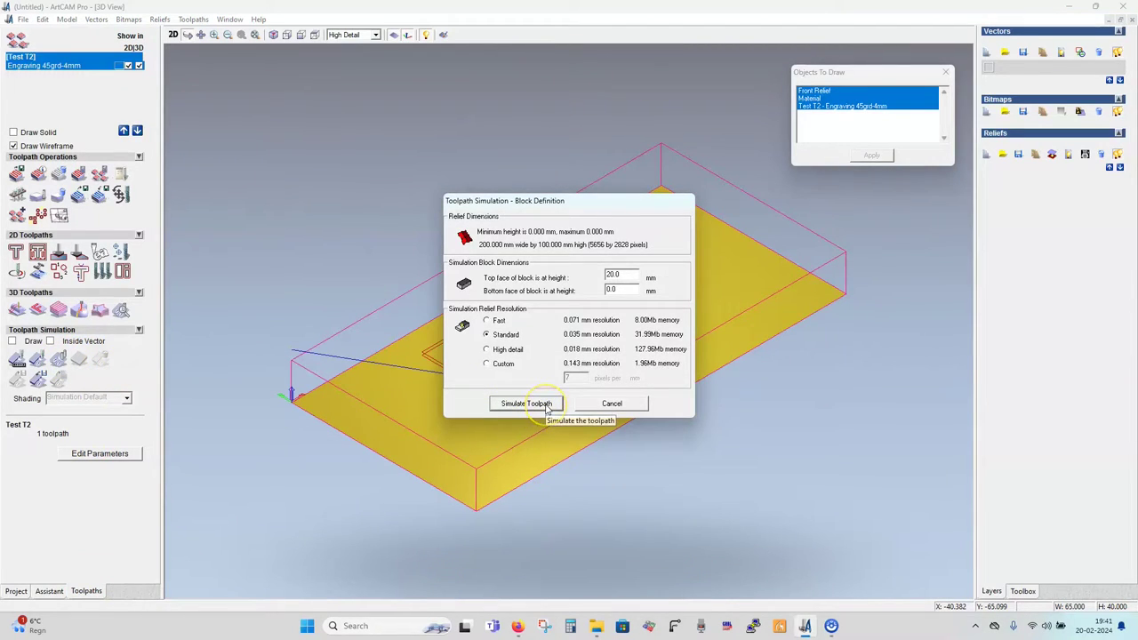
click(527, 404)
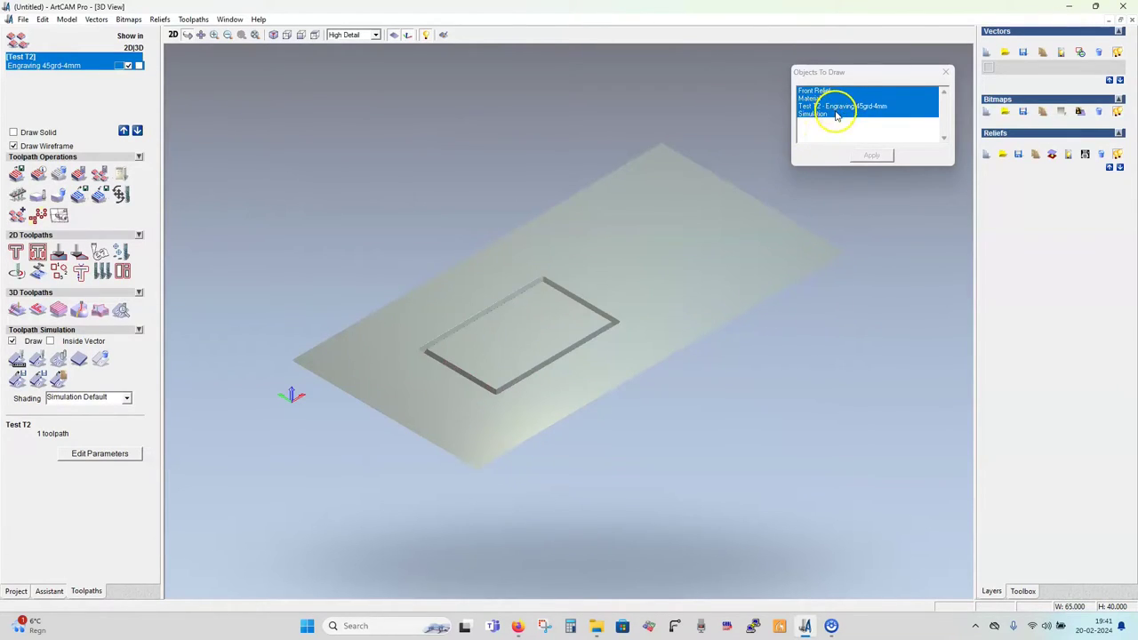
Draw Material, Test T2 and Simulation together, hiding the front relief
click(869, 154)
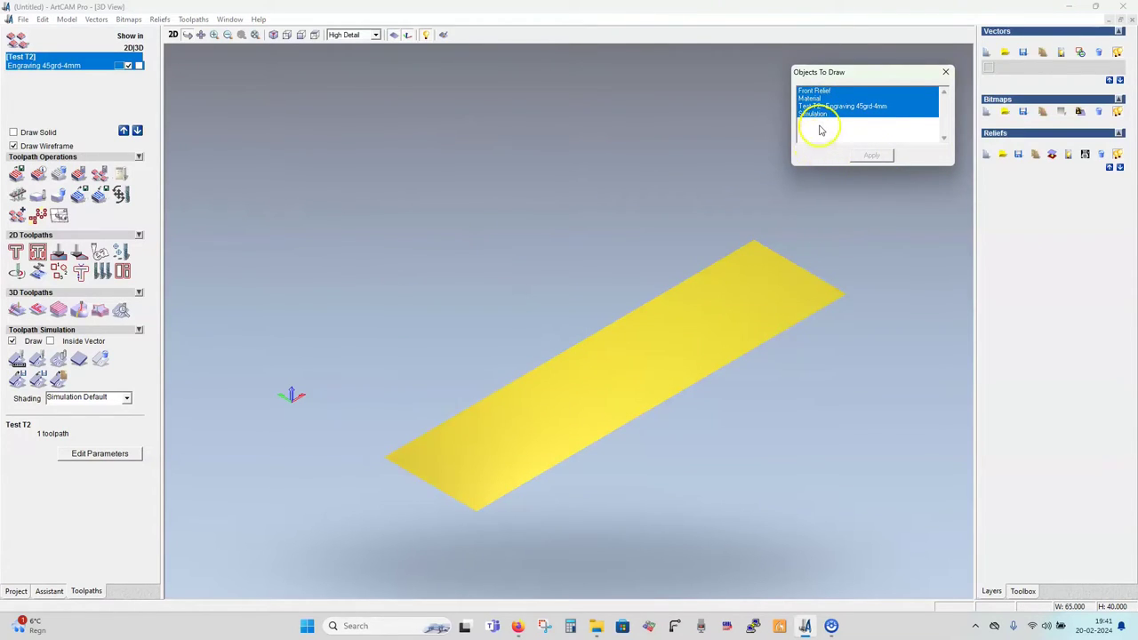
click(818, 91)
click(871, 155)
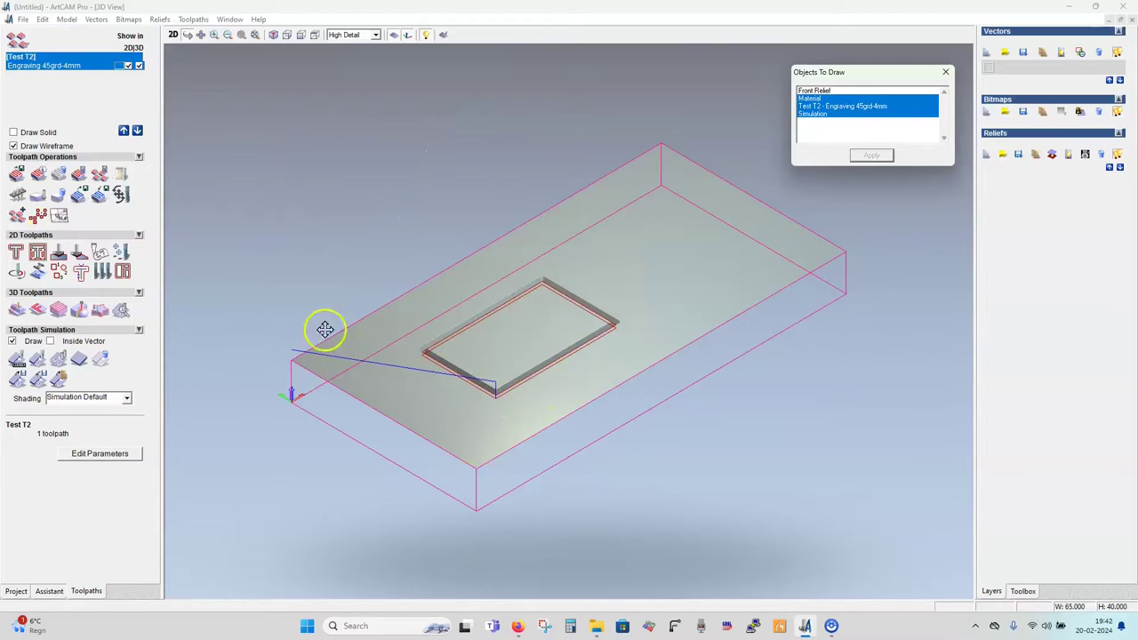
scroll(267, 329, up, 1)
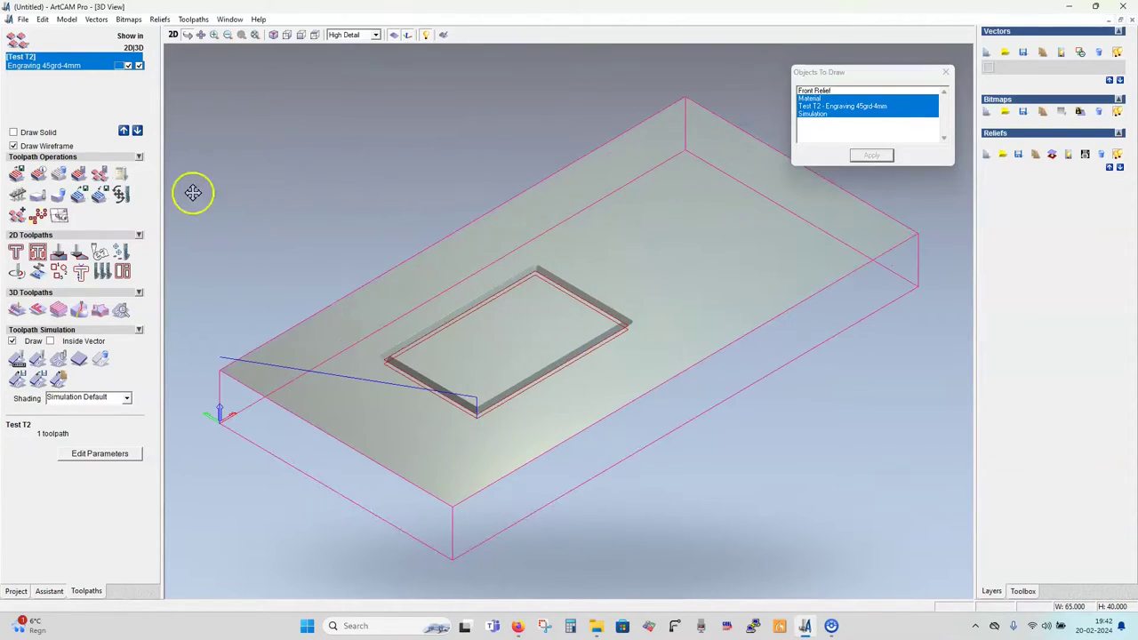
Save Test T2 as G-code over the existing Test_T2.tap and exit ArtCAM Pro
click(16, 174)
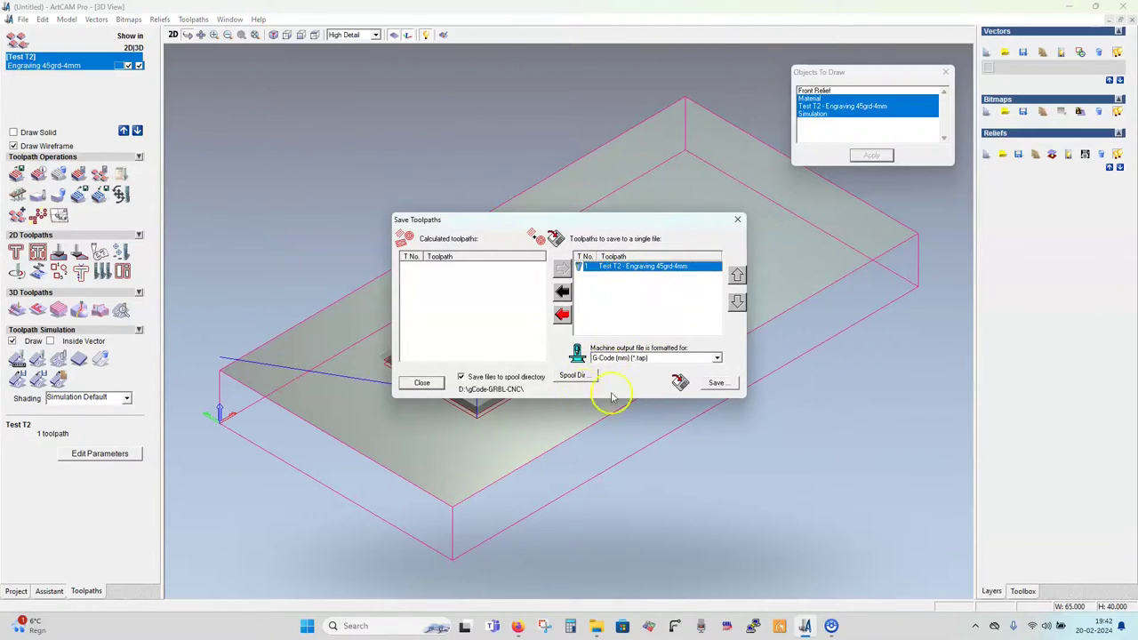
click(718, 384)
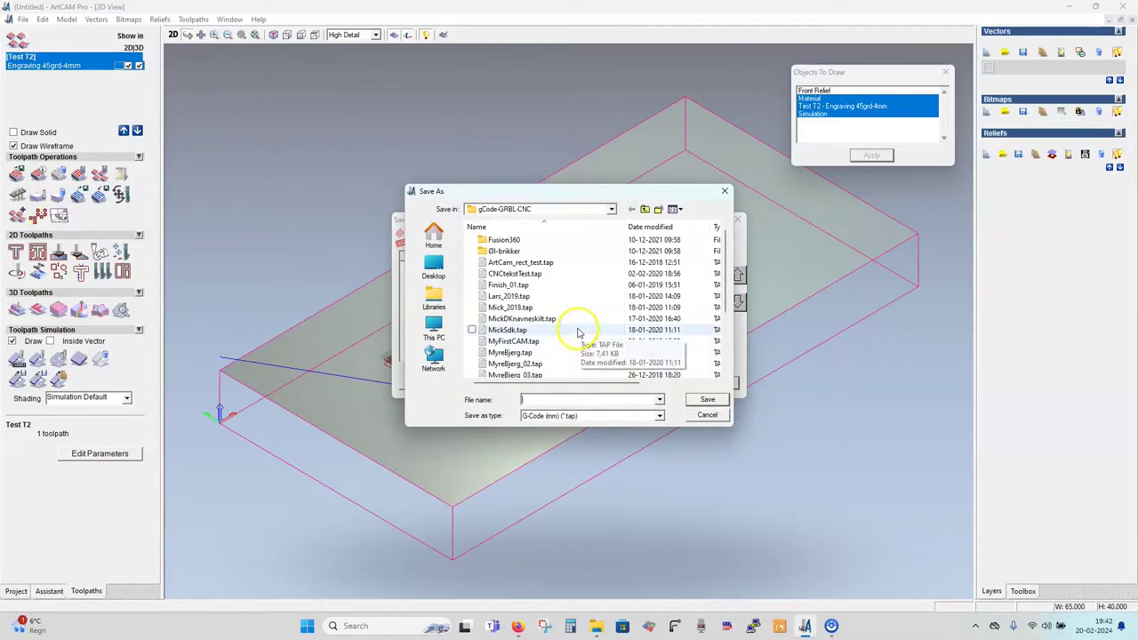
scroll(581, 331, down, 3)
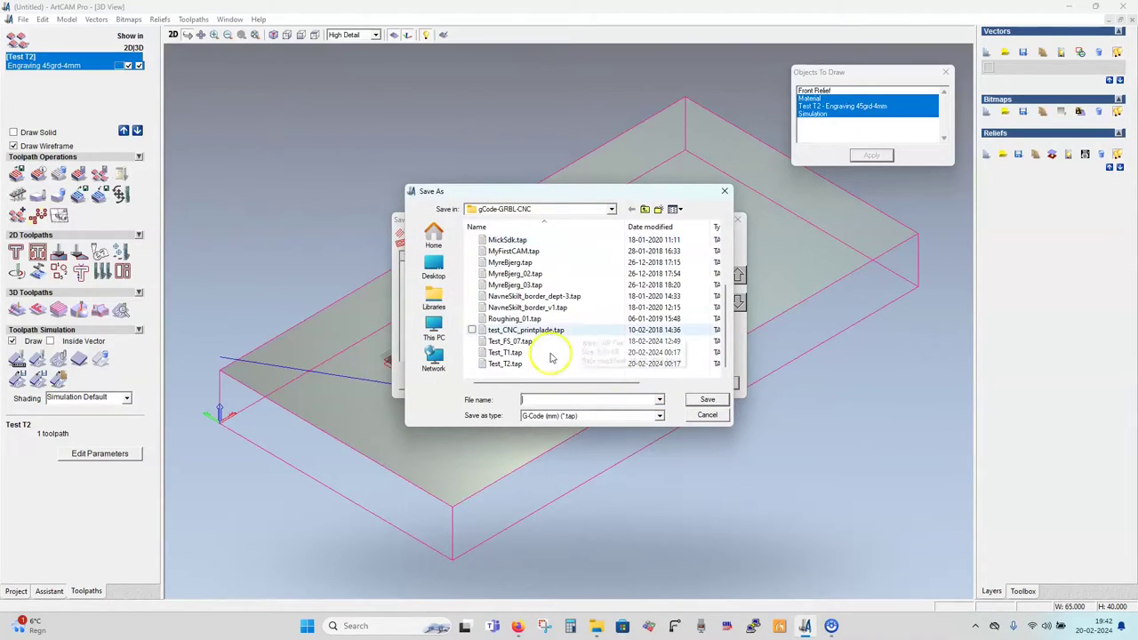
click(503, 364)
click(705, 401)
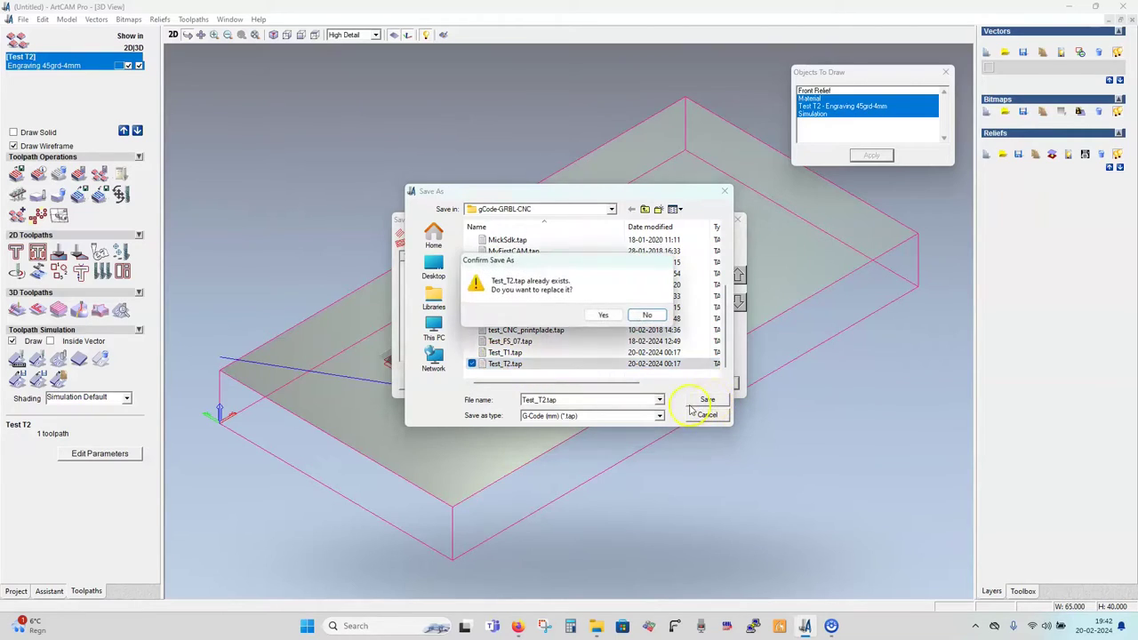
click(603, 315)
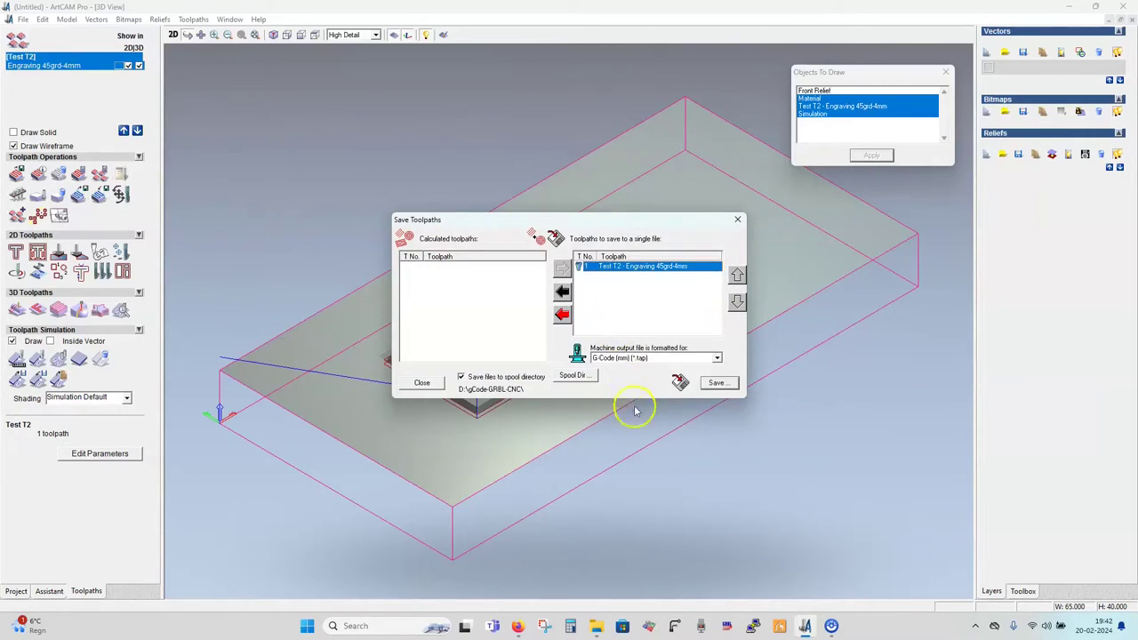
click(737, 219)
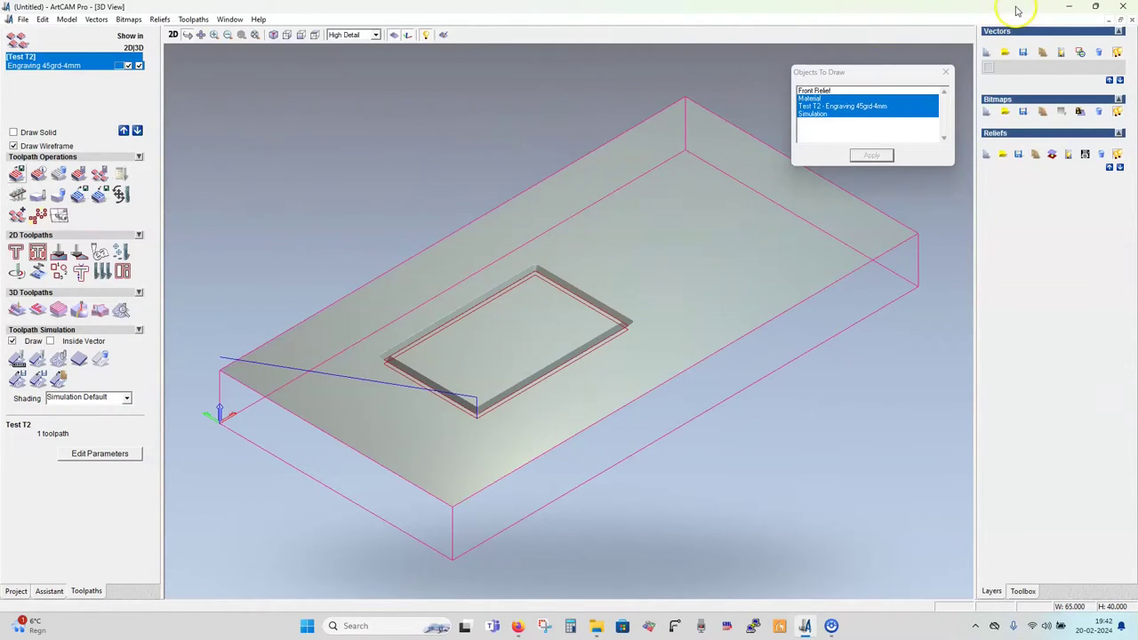
click(1124, 8)
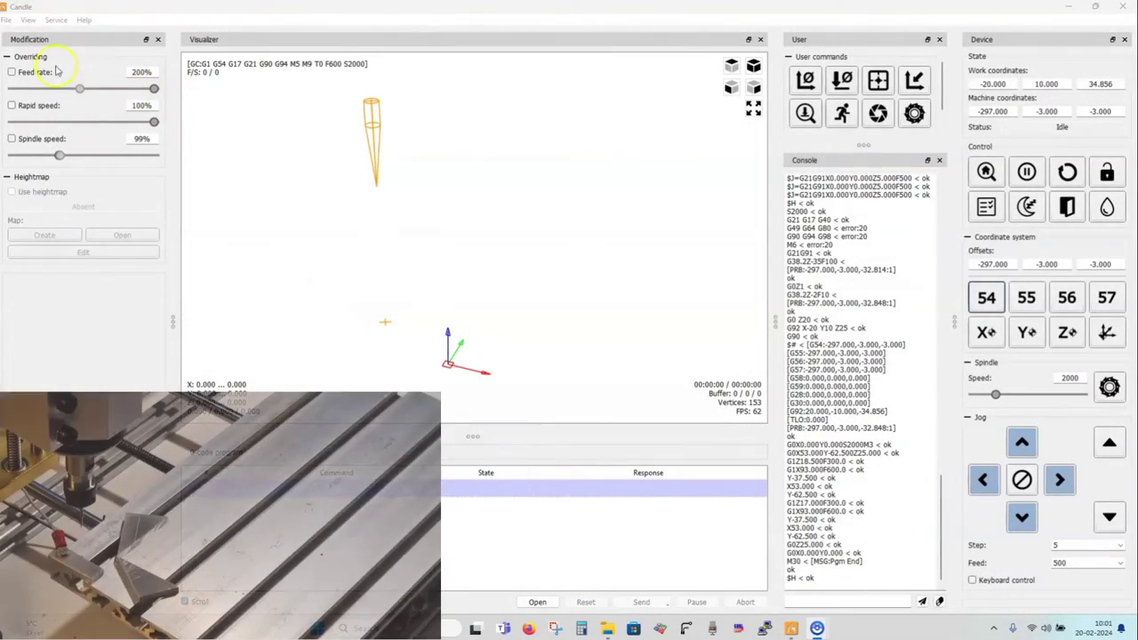
Load Test_T2.tap from the gCode-GRBL-CNC folder and rotate the visualizer to view the rectangle
click(6, 19)
click(254, 206)
click(267, 147)
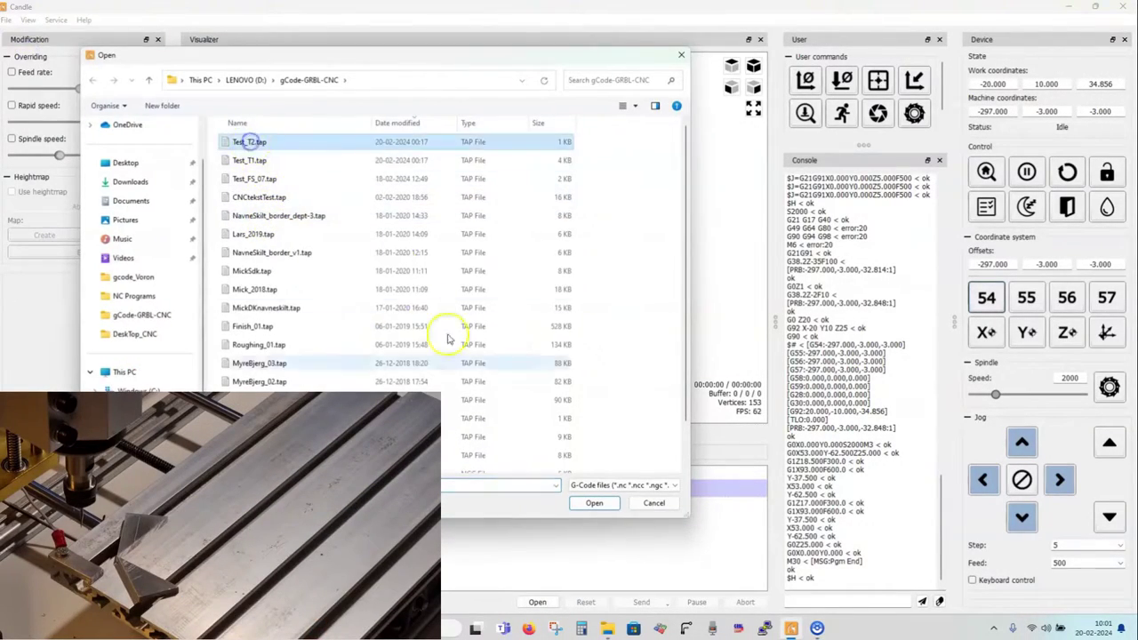
click(592, 501)
drag(534, 356, 540, 323)
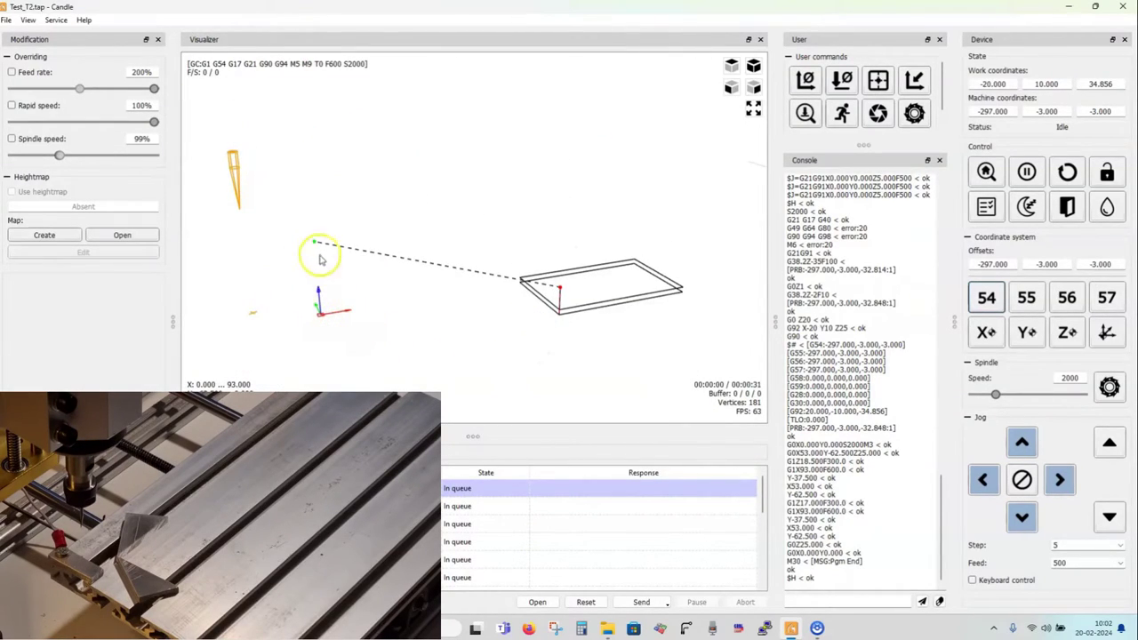
drag(318, 250, 492, 293)
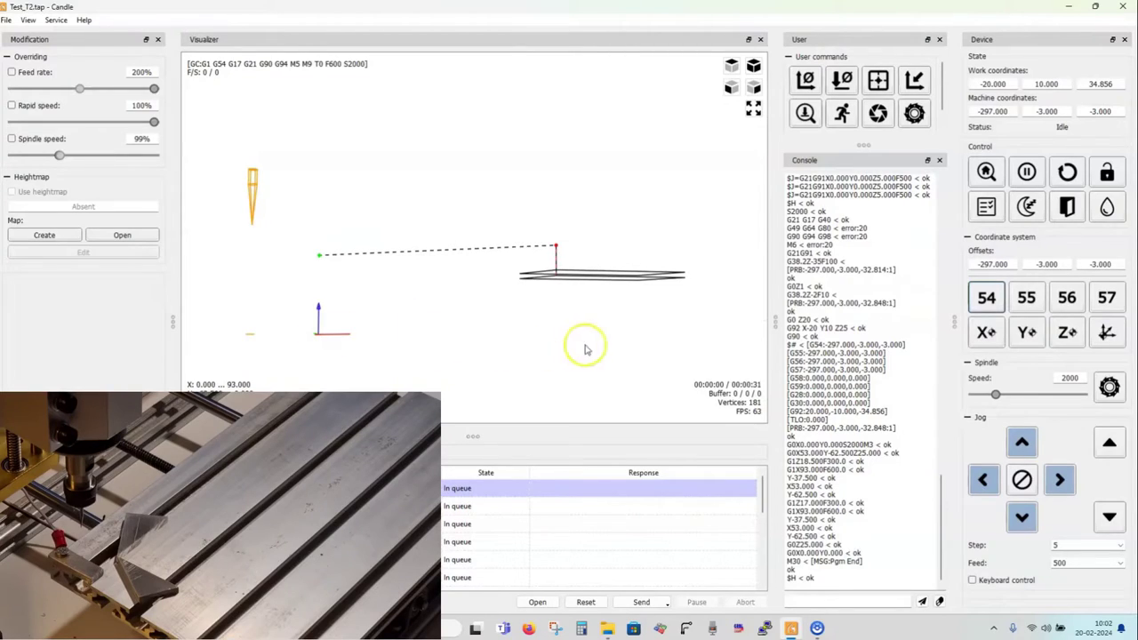
drag(314, 344, 511, 350)
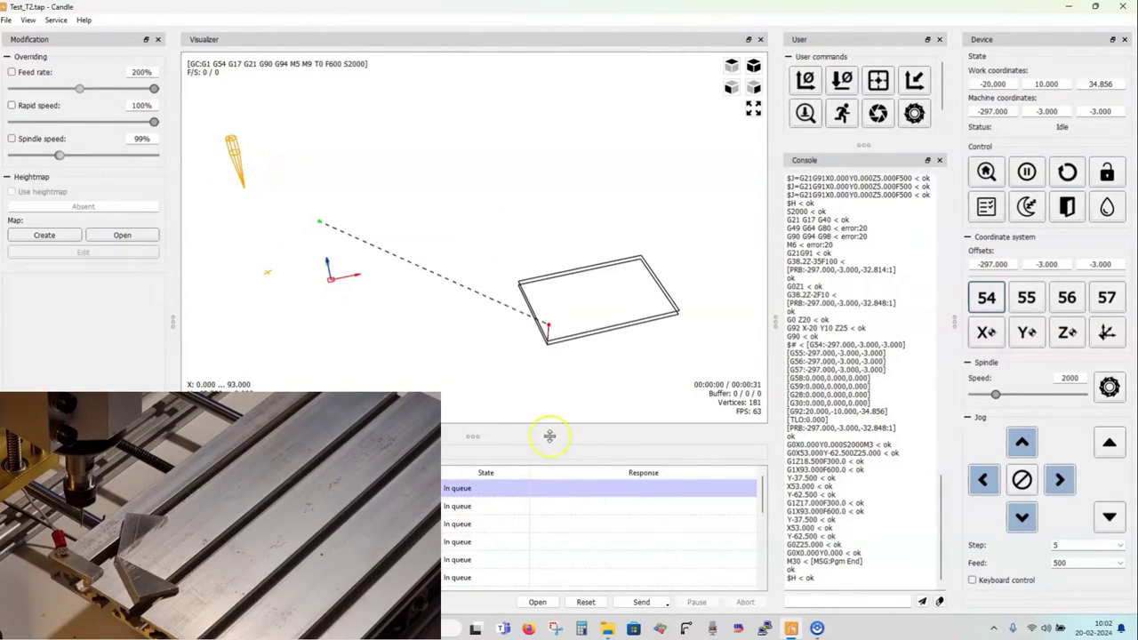
Send Test_T2.tap with its tool-change commands and acknowledge Job done after 00:01:26
click(641, 602)
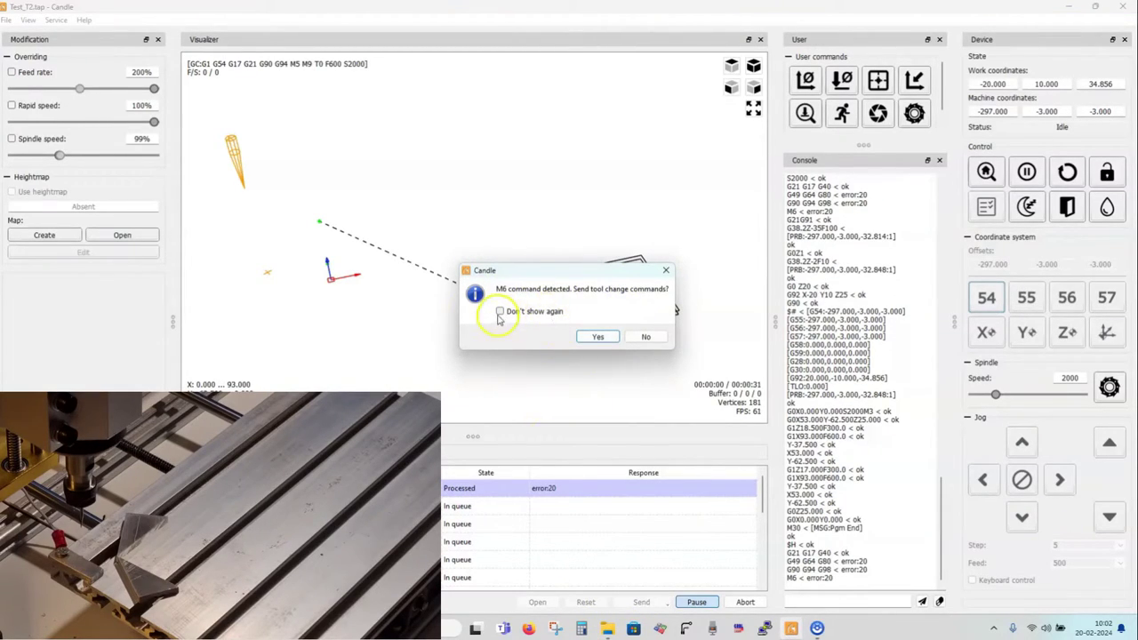
click(595, 337)
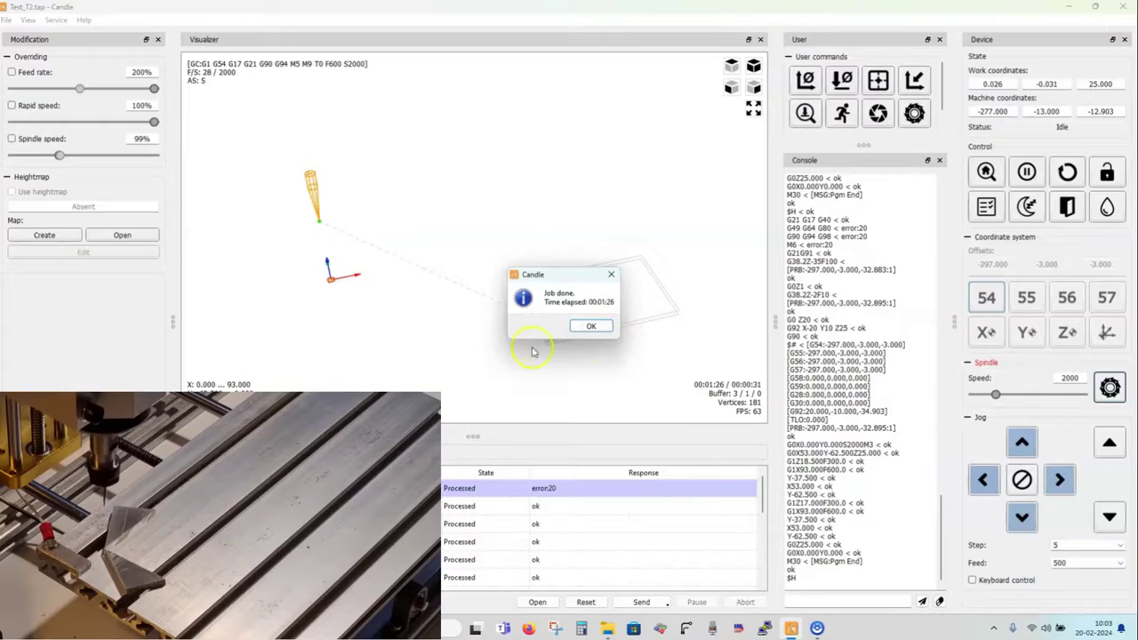
click(591, 327)
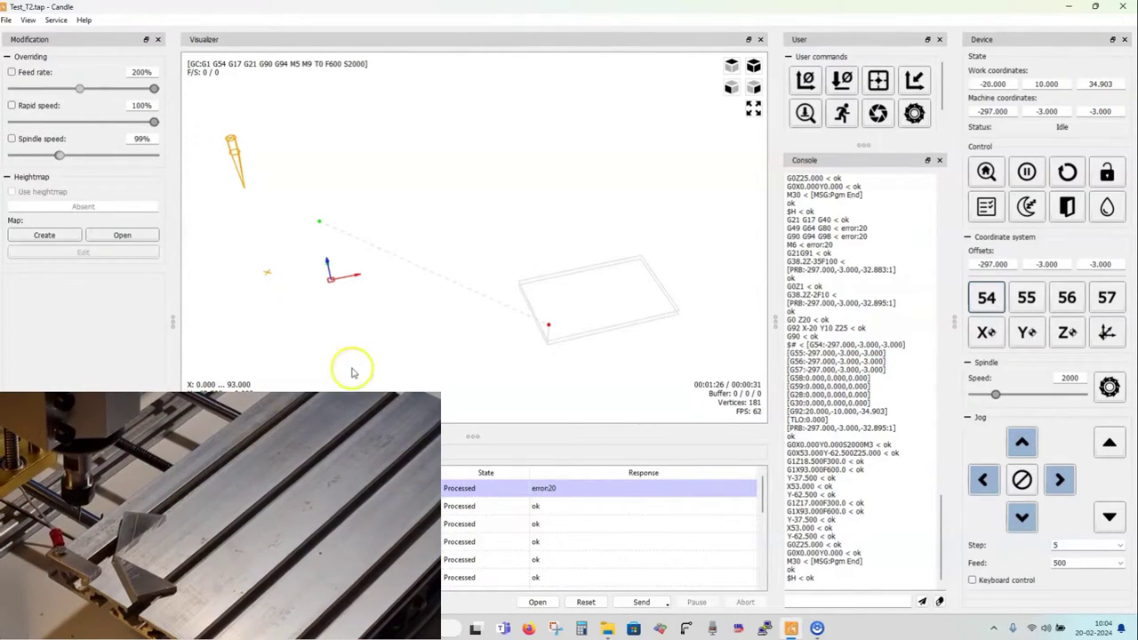
Reset Test_T2.tap, resend it with tool-change commands, and acknowledge completion after 00:01:22
click(586, 602)
click(642, 602)
click(603, 337)
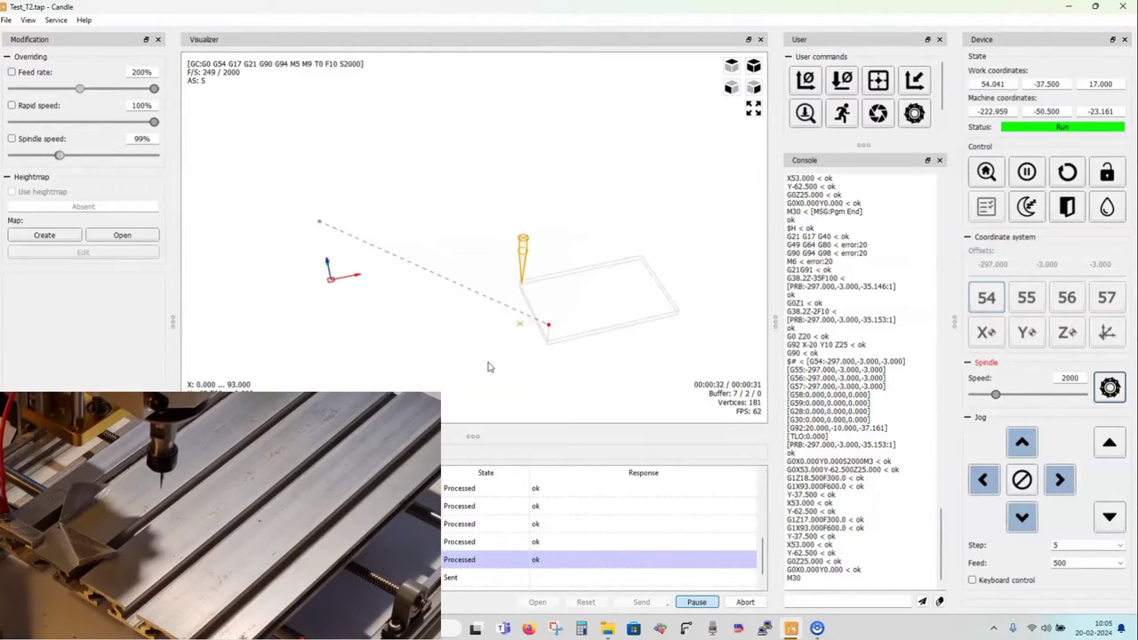
click(502, 369)
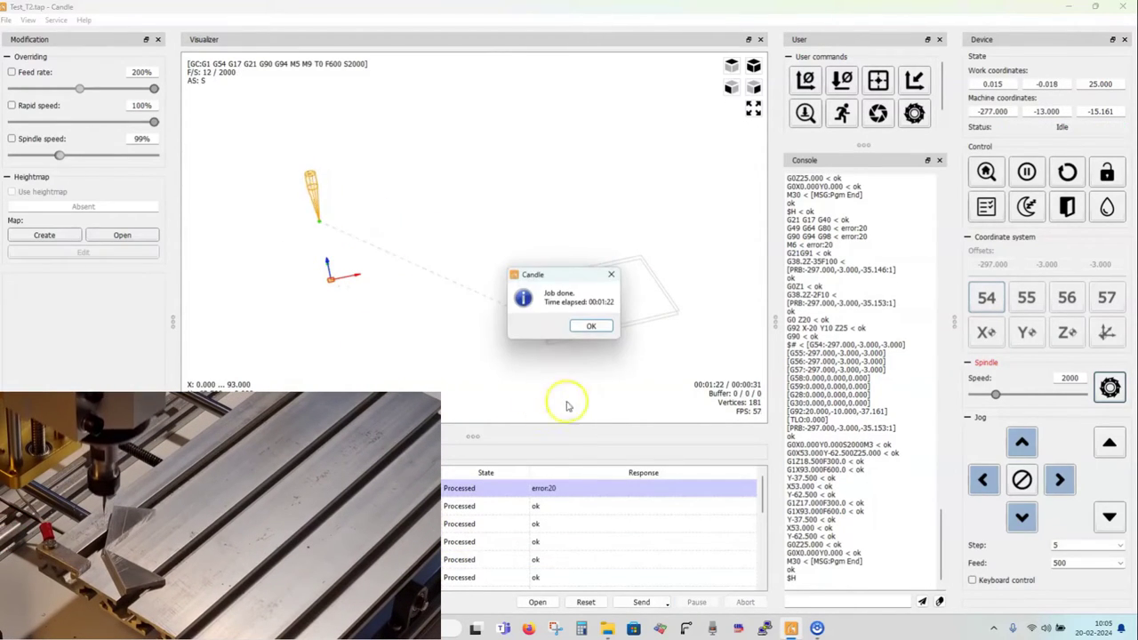
click(596, 326)
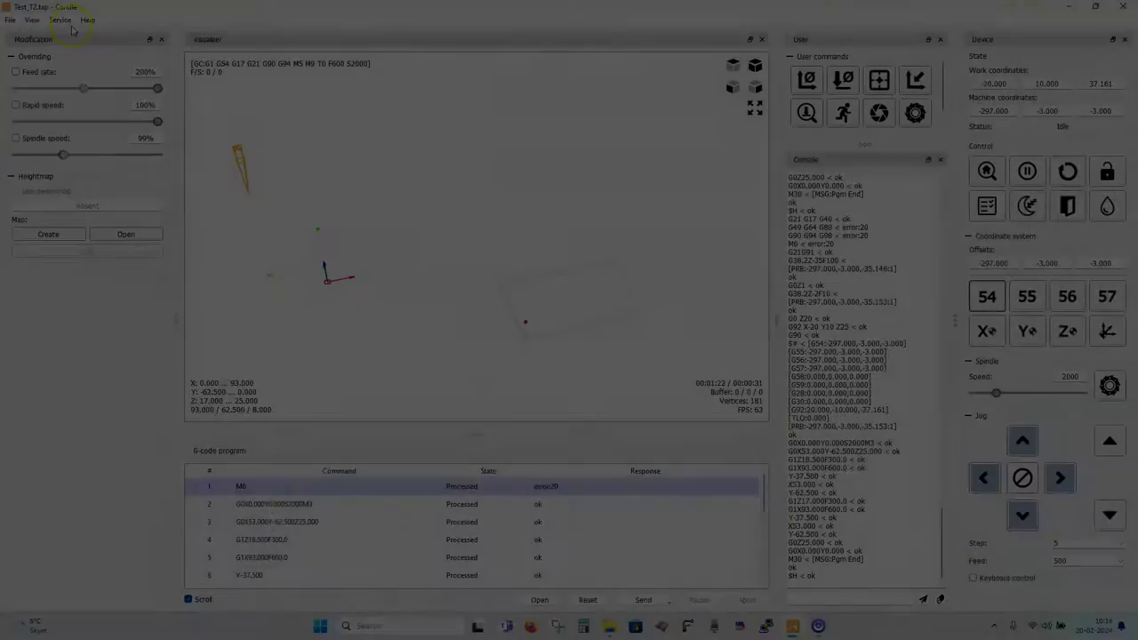
Open Service > Settings and scroll to the User commands section
click(59, 19)
click(72, 35)
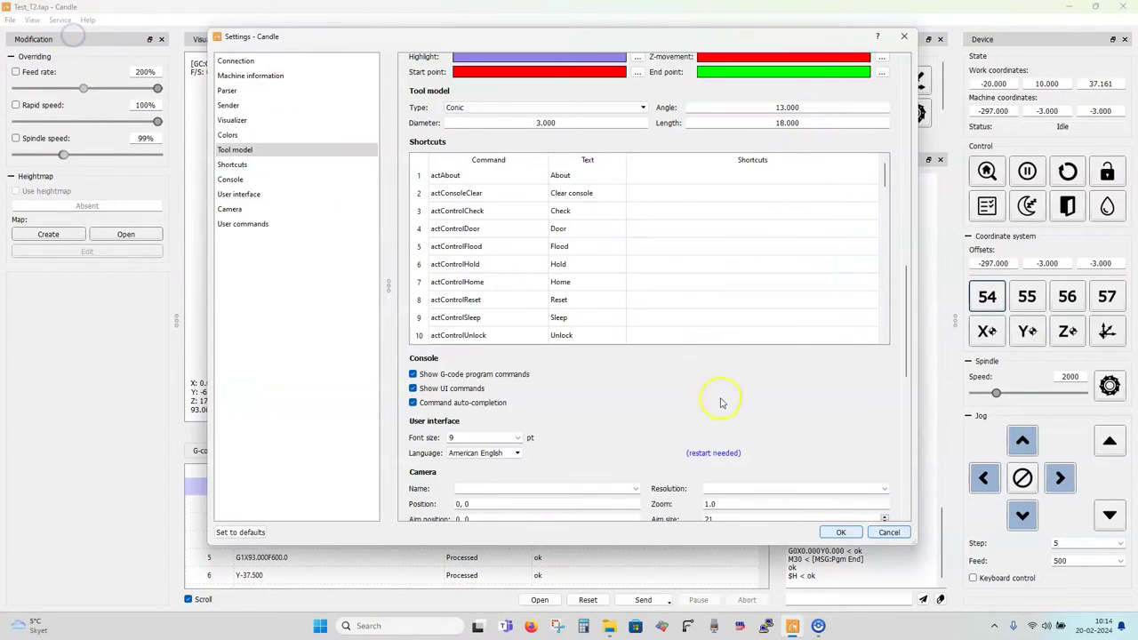
scroll(854, 374, down, 2)
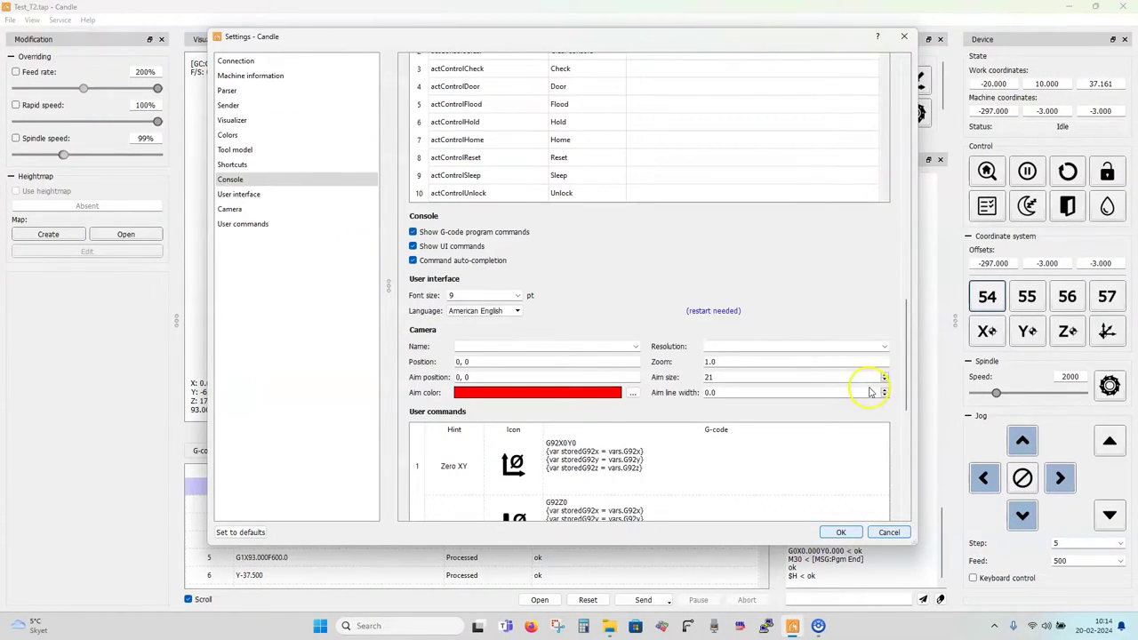
scroll(895, 432, down, 6)
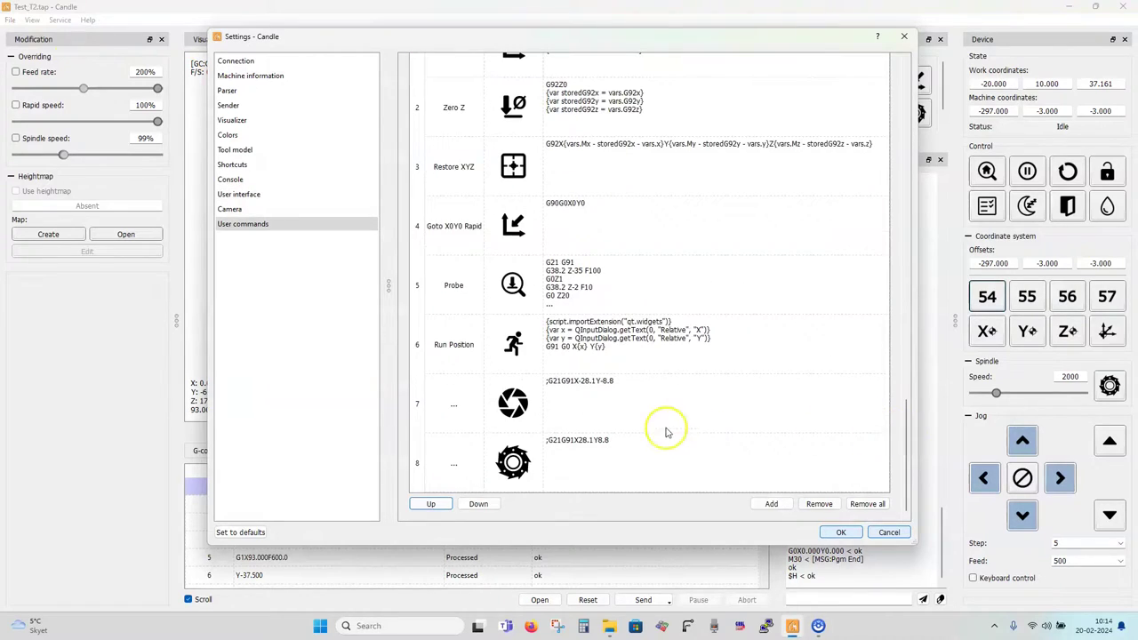
scroll(653, 463, up, 1)
scroll(597, 409, up, 1)
Open the Probe command's G-code and select the X-20 Y10 offsets on its G92 line
click(597, 431)
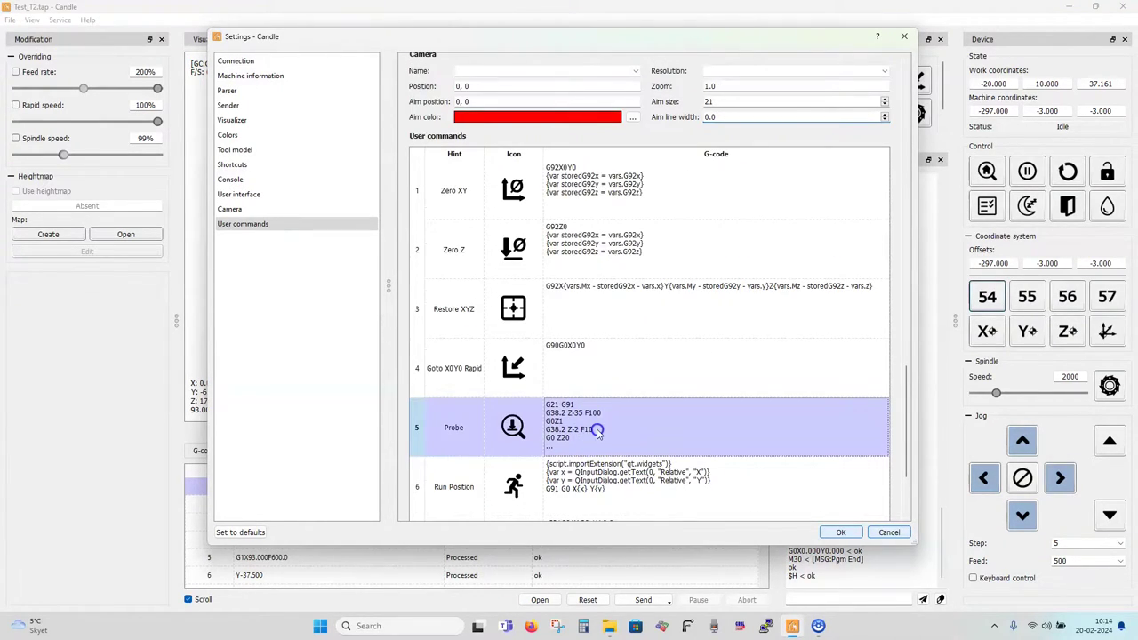
click(616, 436)
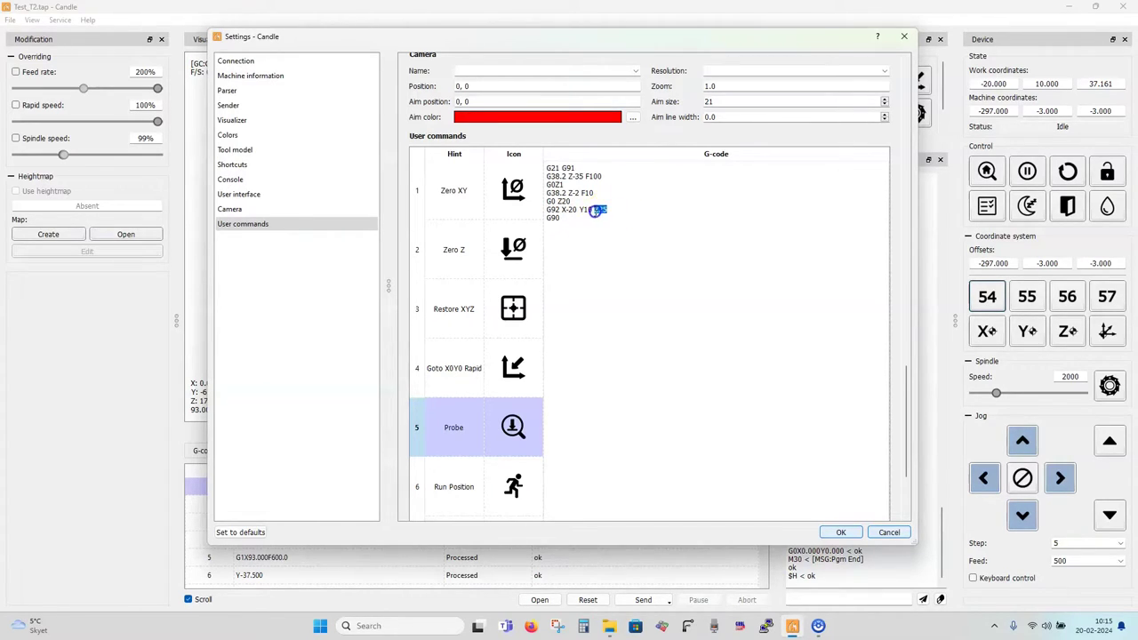
drag(595, 209, 592, 210)
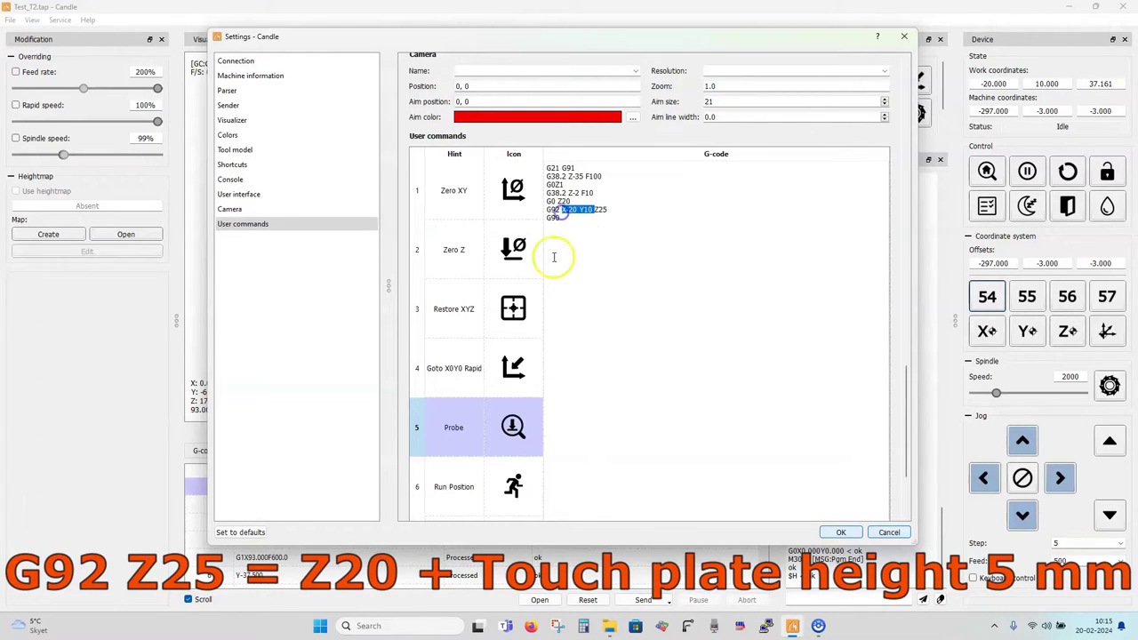
drag(554, 257, 552, 268)
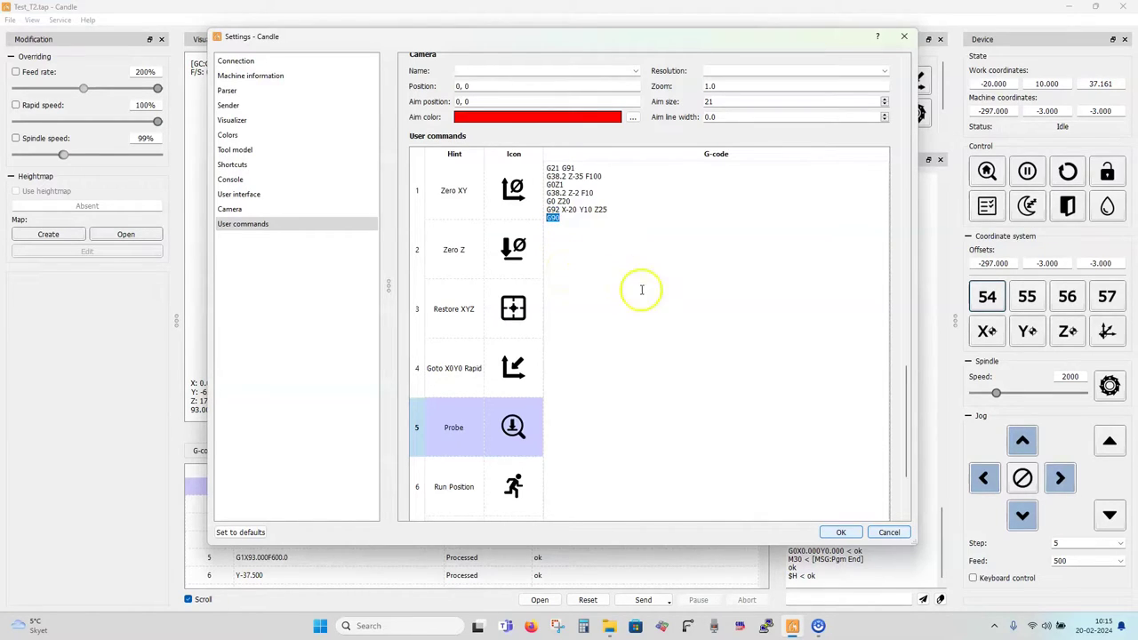
Scroll up to the Sender section and review the program start commands
click(907, 311)
click(907, 178)
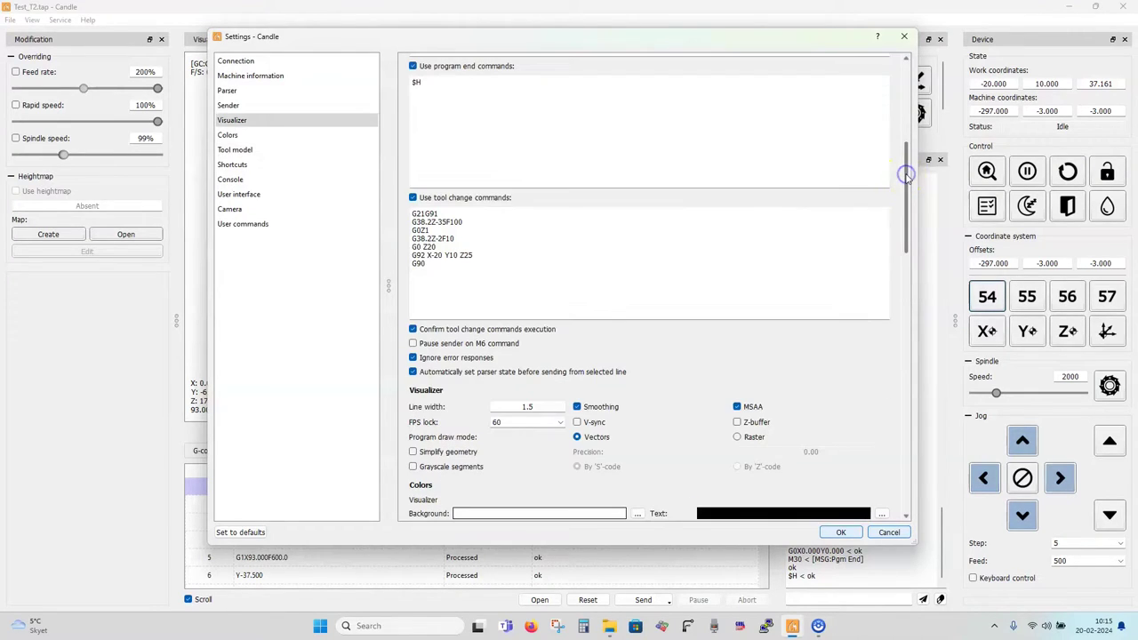
drag(906, 182, 906, 150)
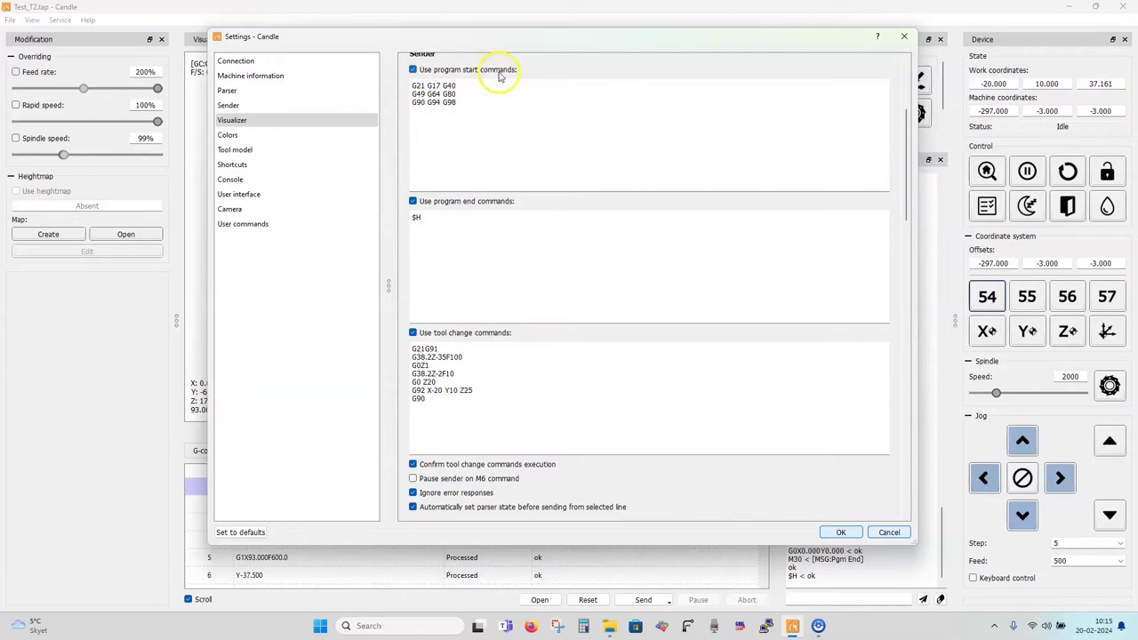
drag(455, 101, 412, 84)
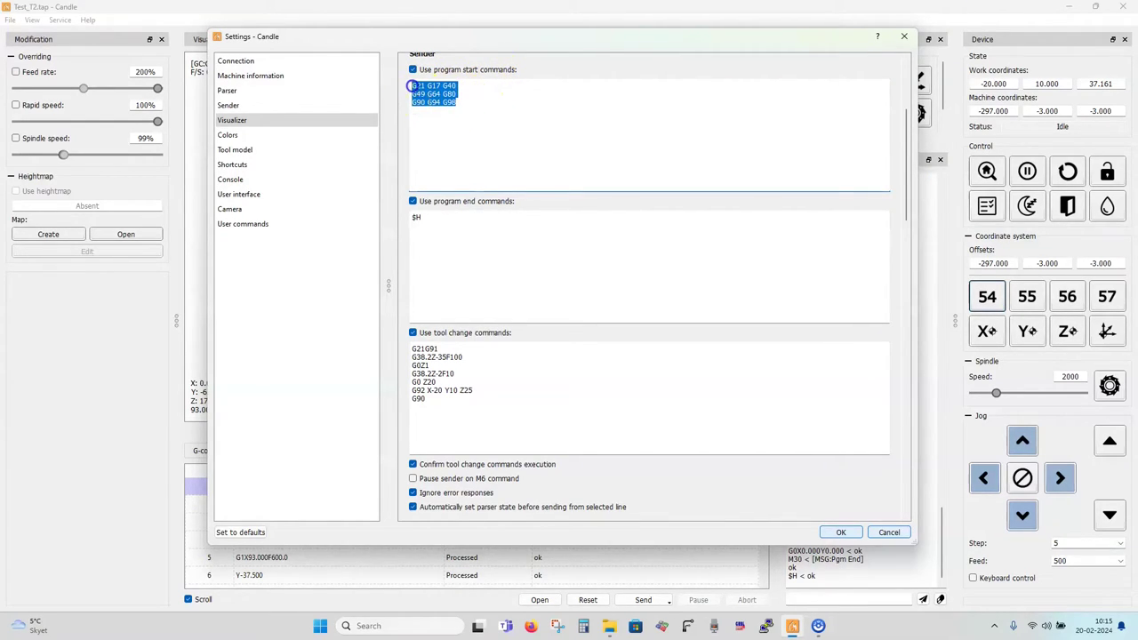
click(495, 123)
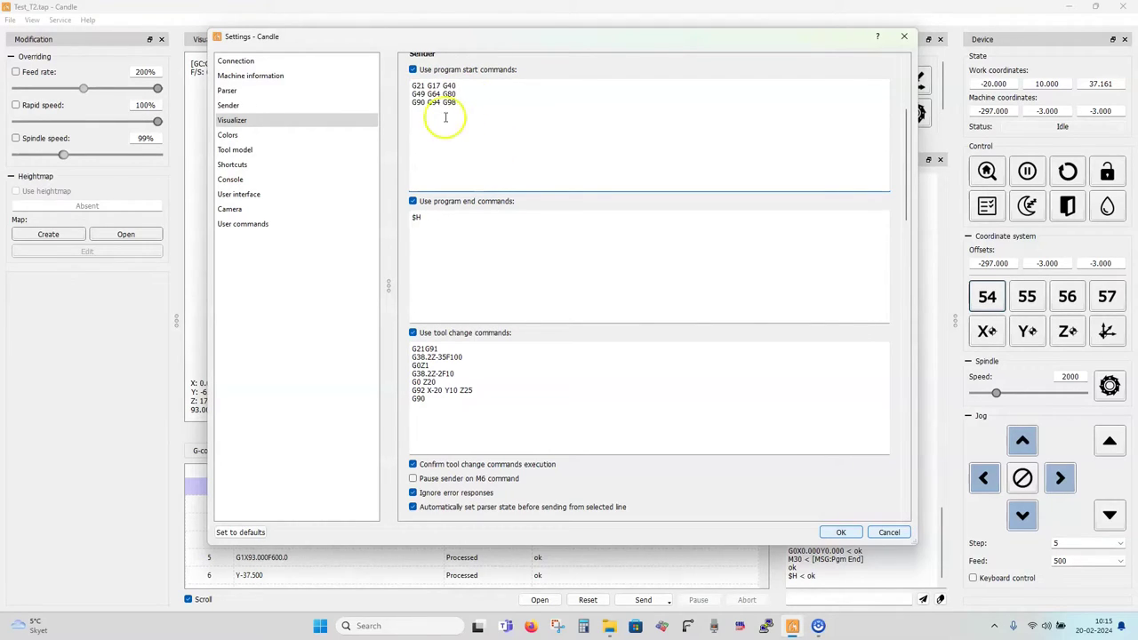
click(459, 108)
click(455, 131)
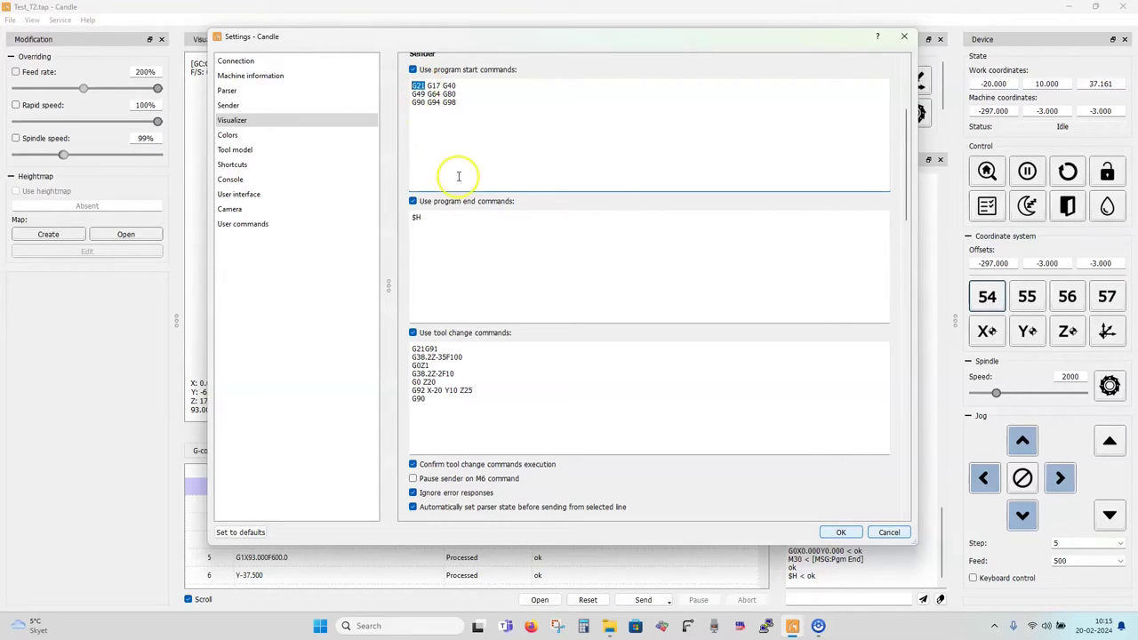
Review the $H end command and tool change lines, leaving Confirm tool change checked
click(453, 232)
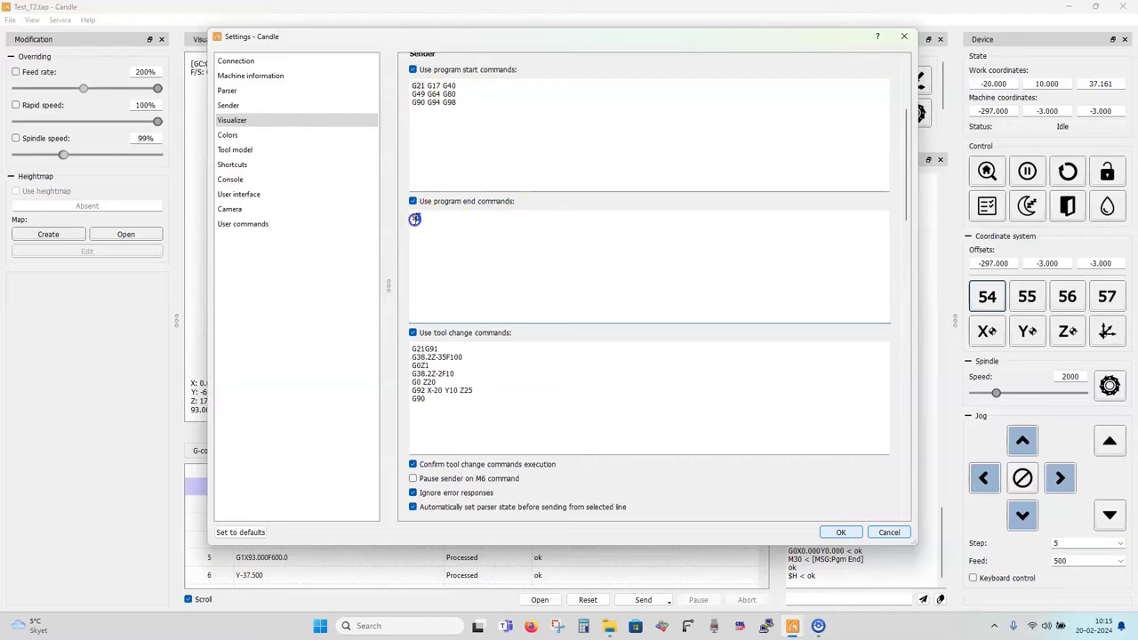
drag(405, 218, 452, 246)
scroll(480, 261, down, 1)
click(483, 347)
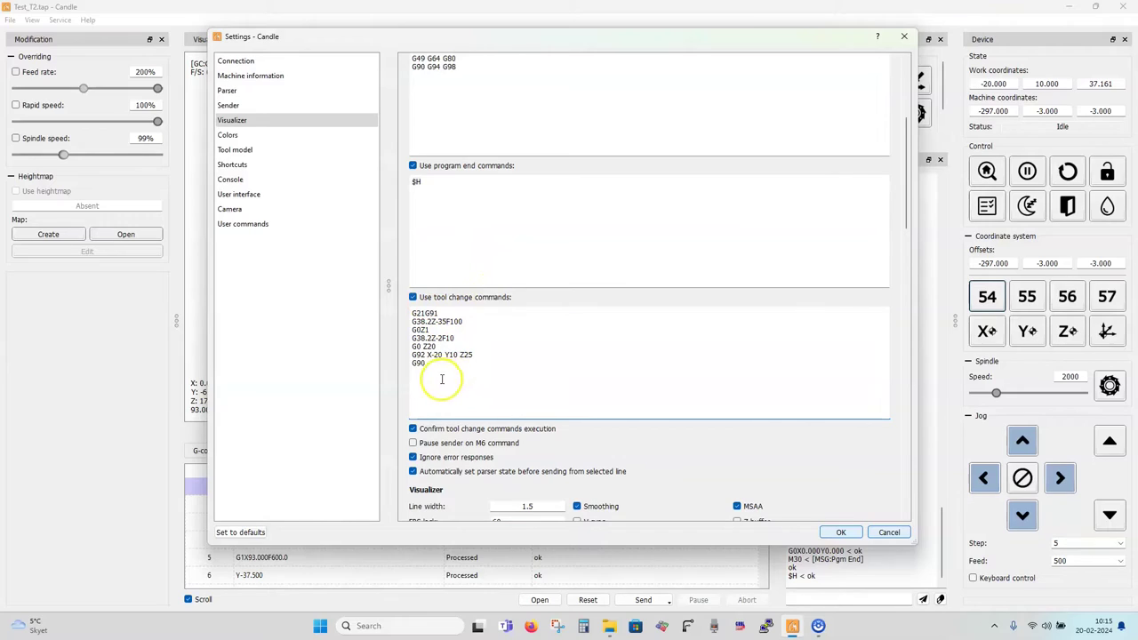
drag(428, 364, 408, 313)
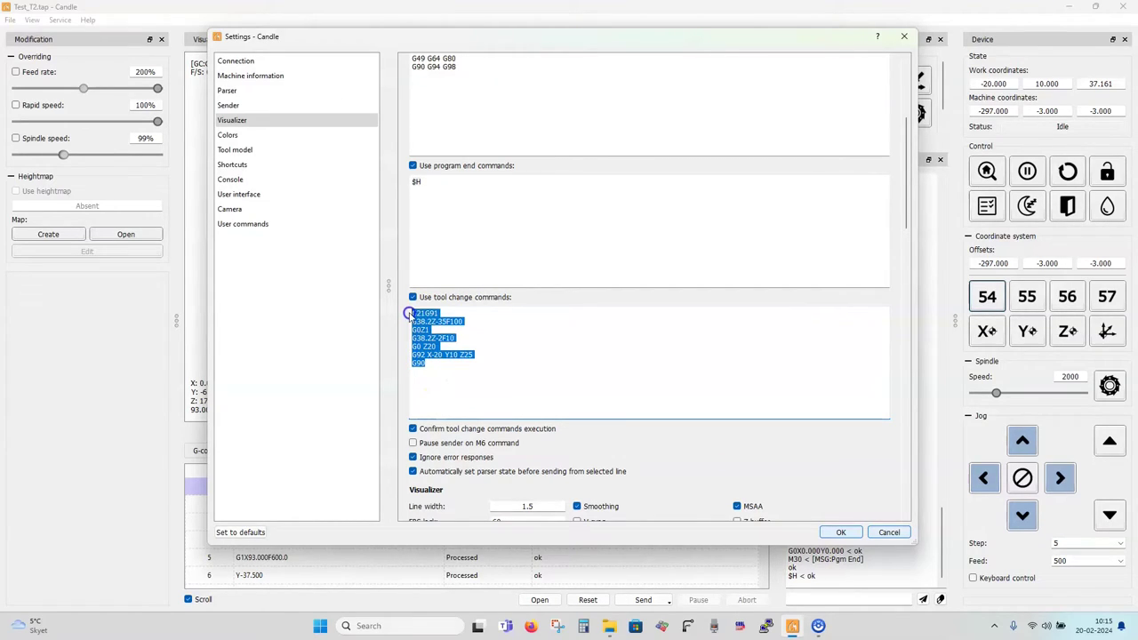
click(502, 341)
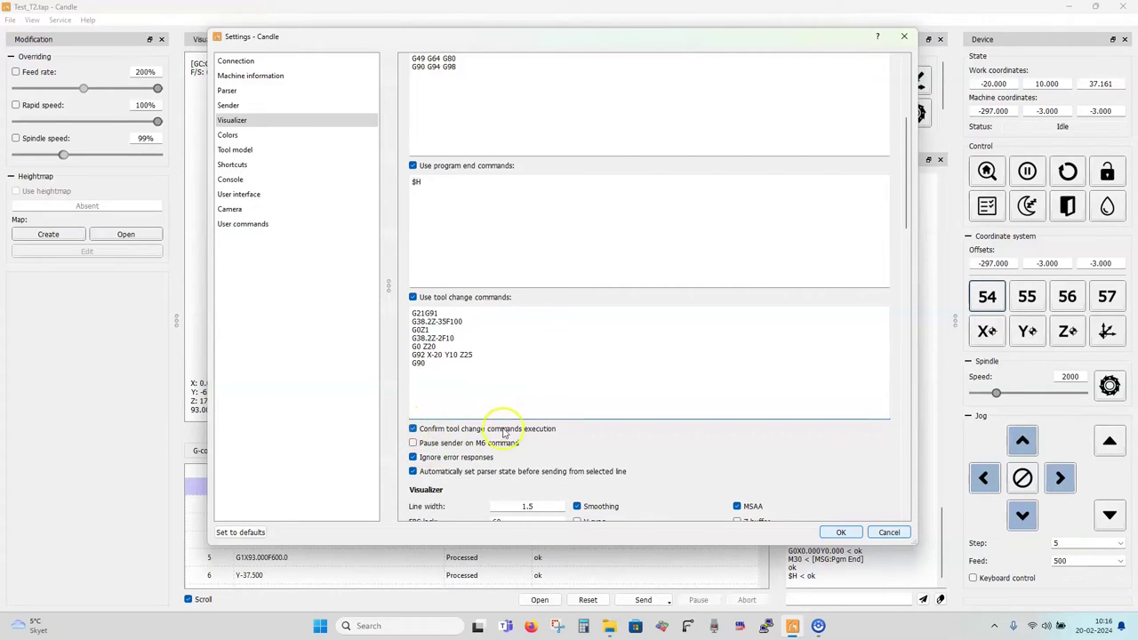
click(421, 431)
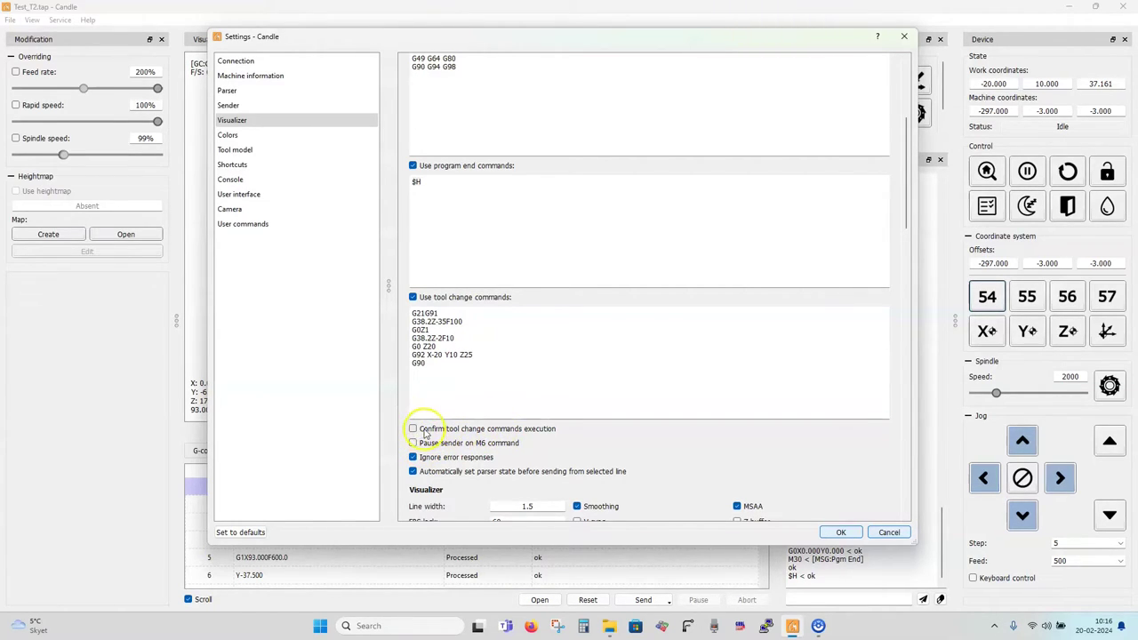
click(420, 447)
Save the Settings with OK, keeping the Sender and Probe command changes
click(846, 532)
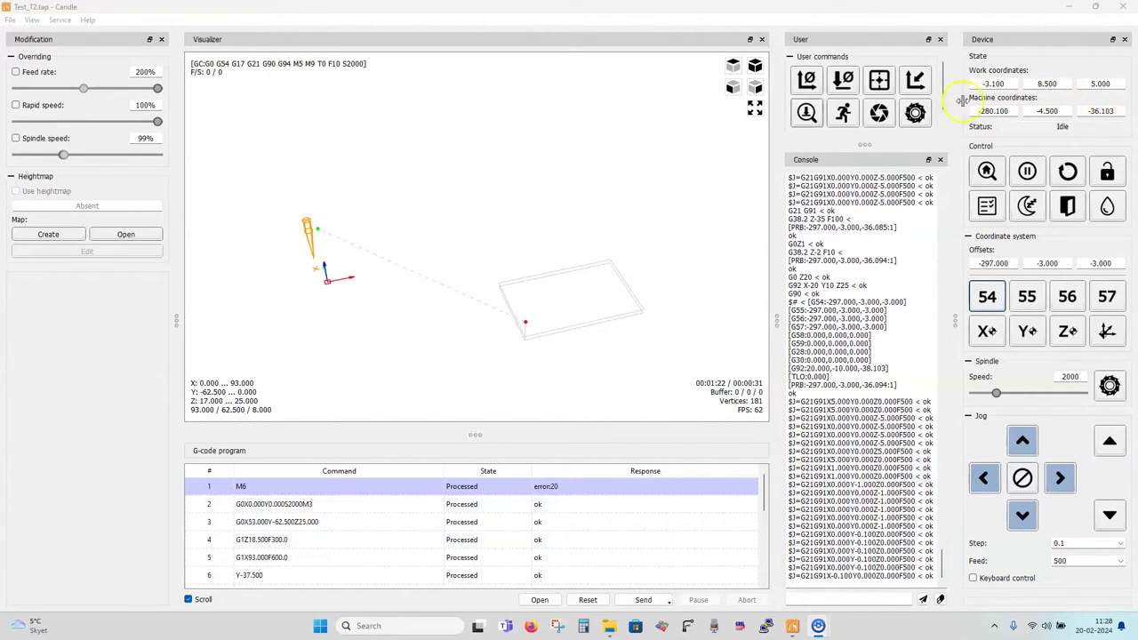
Reopen Settings and change the tool-change G92 line to X-3.1 Y8.5 Z25
click(59, 19)
click(77, 34)
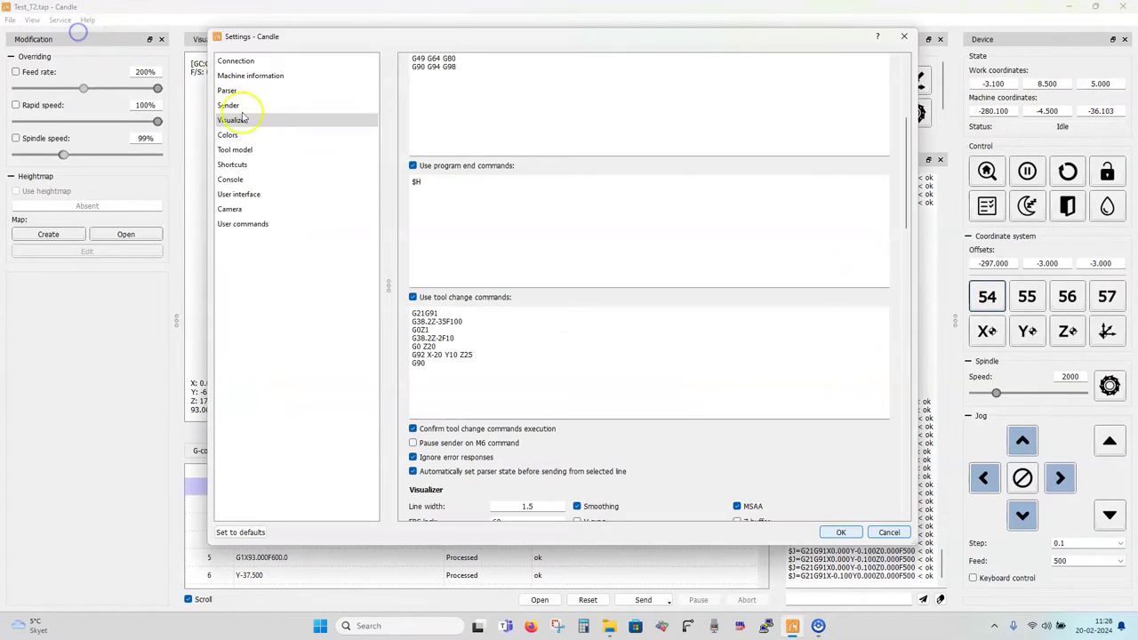
click(442, 354)
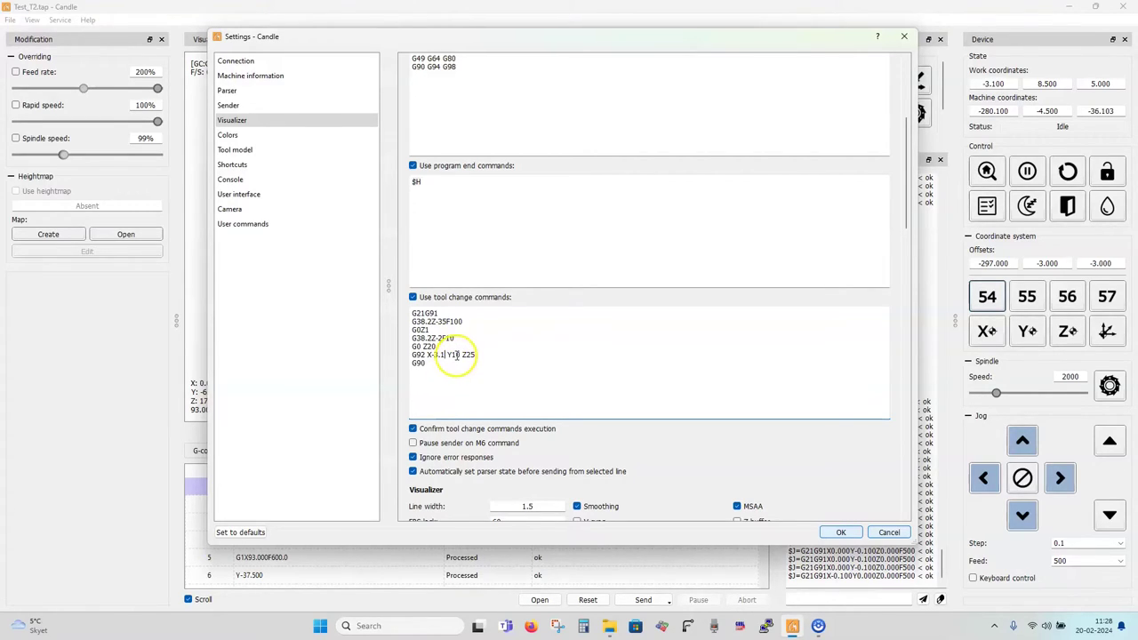
click(460, 355)
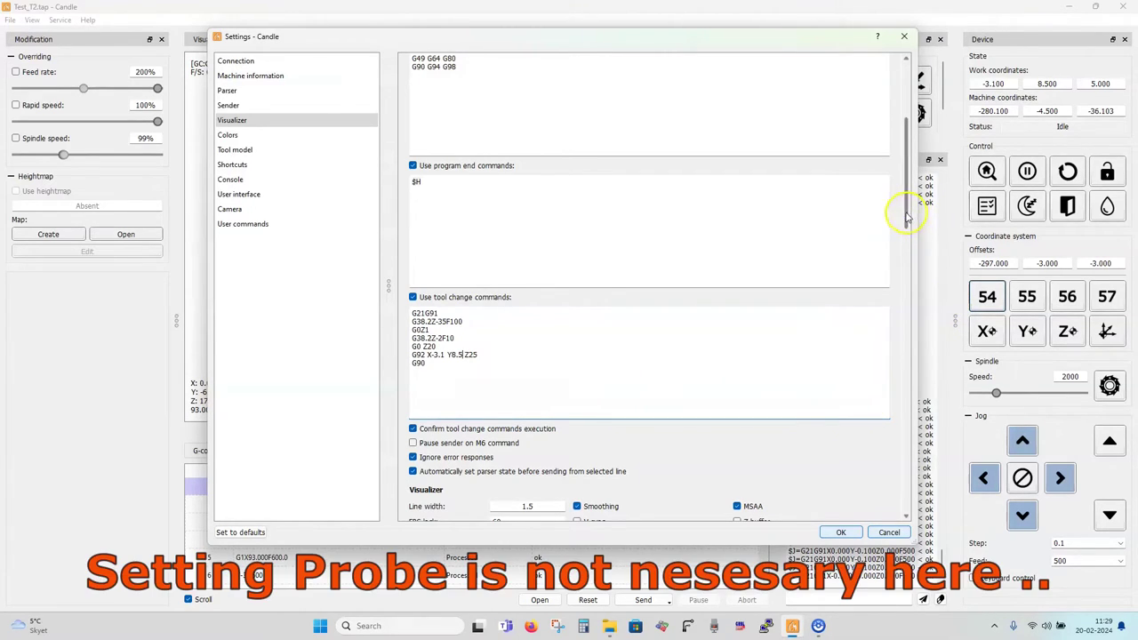
In the Probe user command's G-code, replace the G92 X offset with -3.1
drag(908, 211, 911, 490)
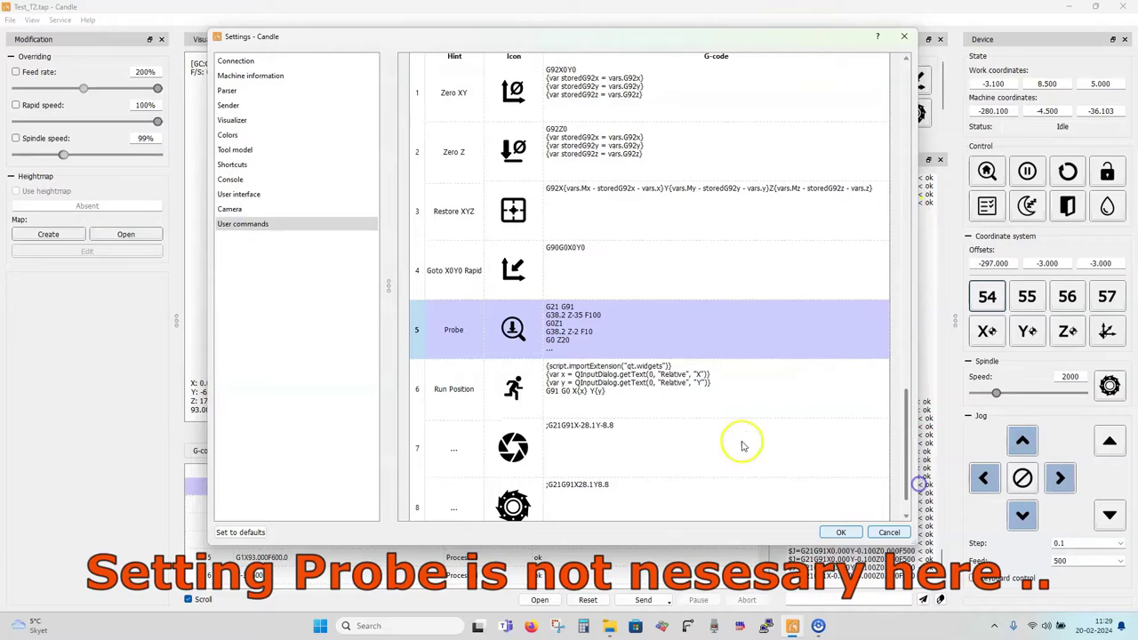
double_click(630, 342)
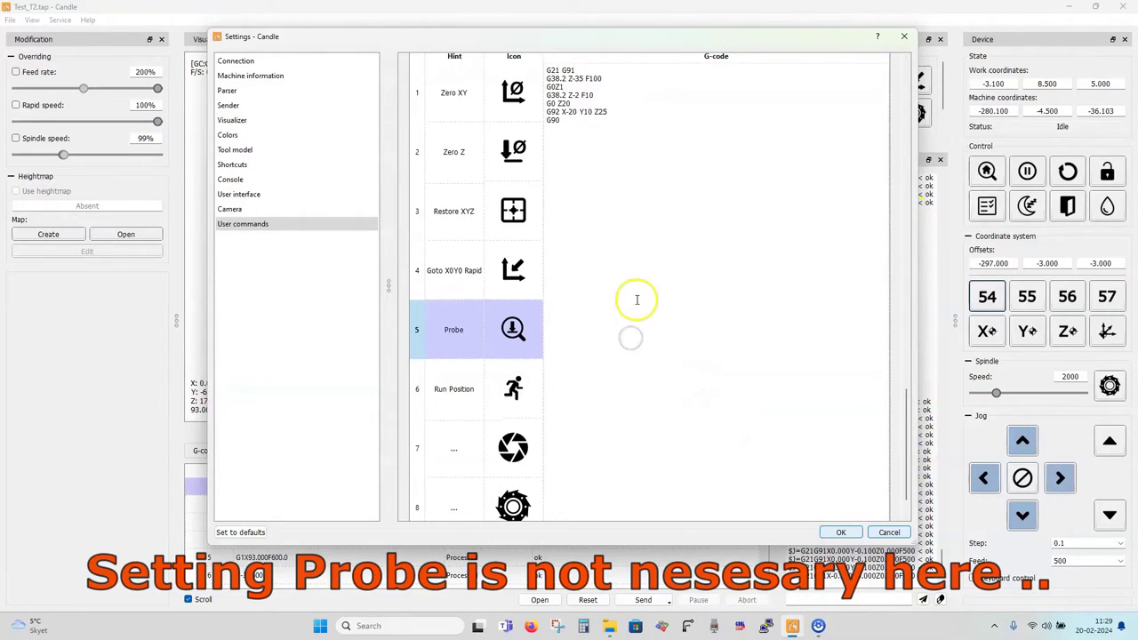
click(571, 147)
double_click(572, 147)
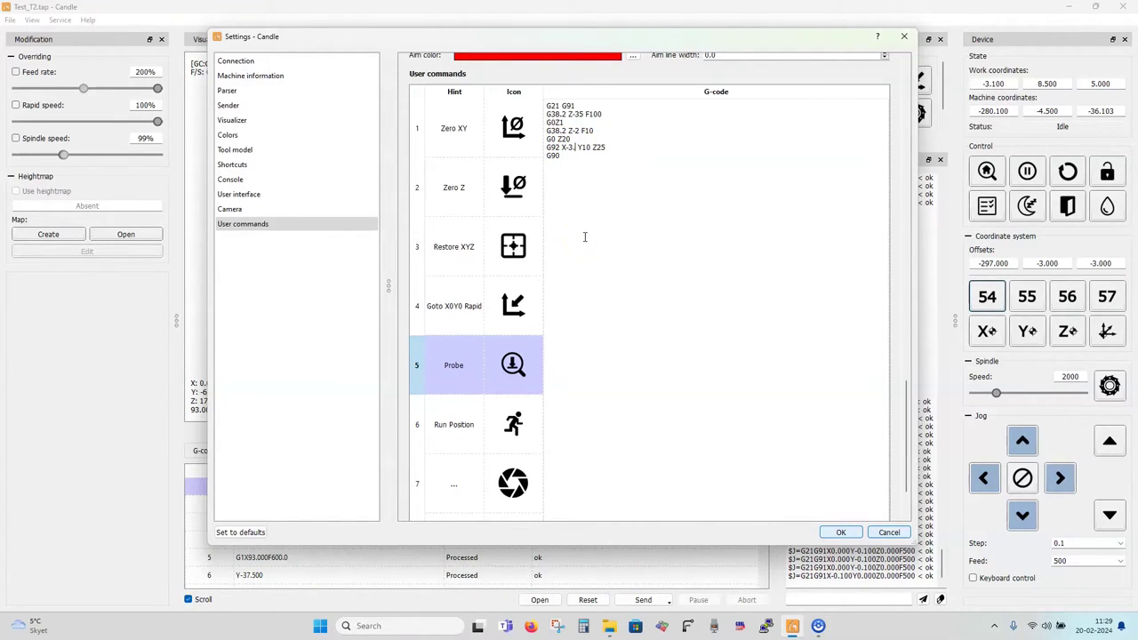
click(594, 146)
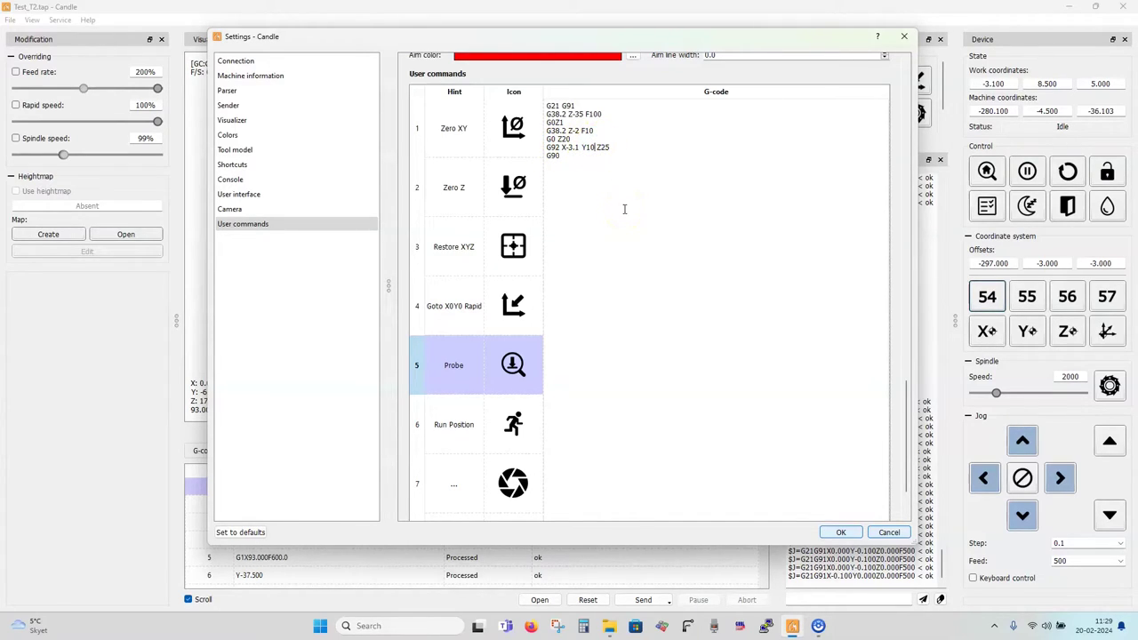